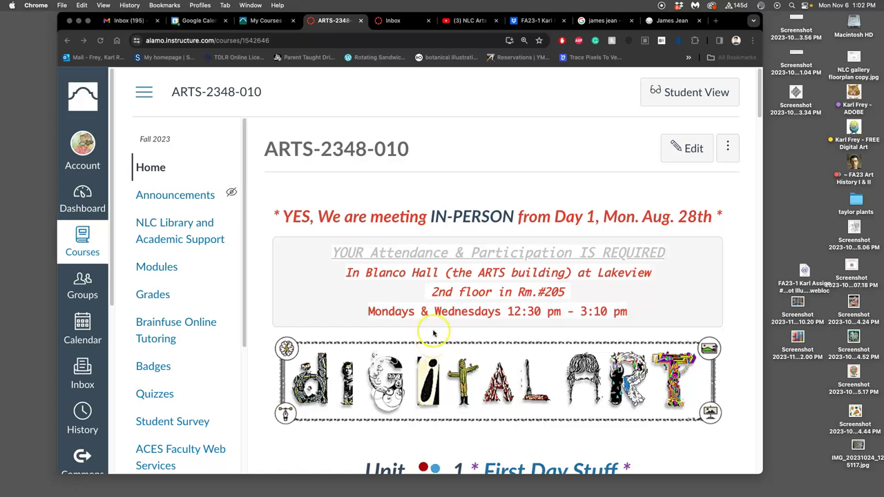
- Go to the course's Assignment Sheets page and scroll down to the Assignment #5 Color Spot Illustration links
scroll(497, 357, down, 5)
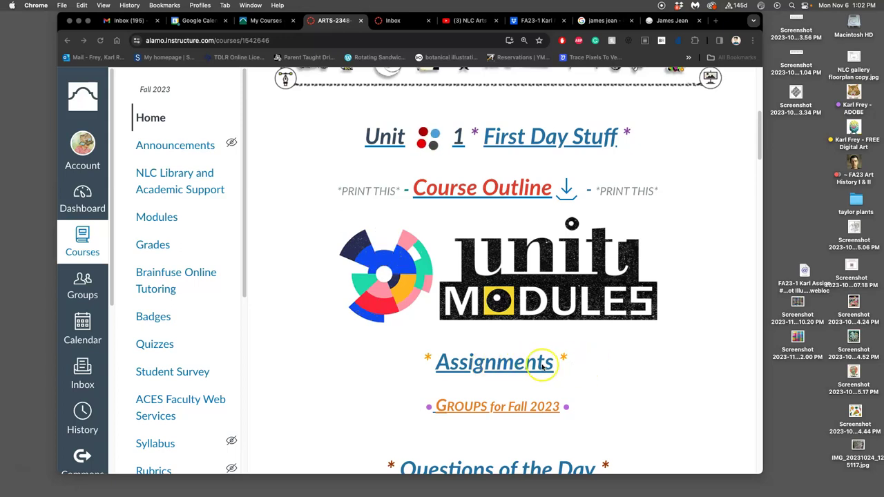
click(522, 364)
click(522, 364)
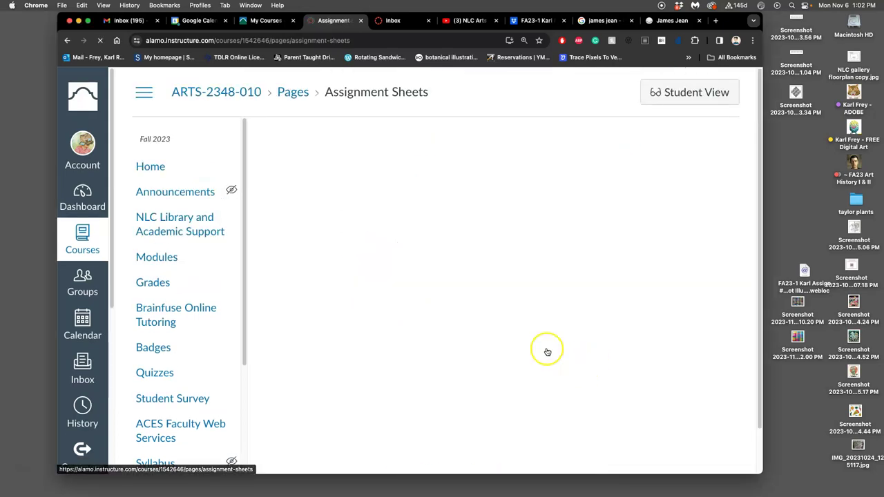
scroll(536, 346, down, 15)
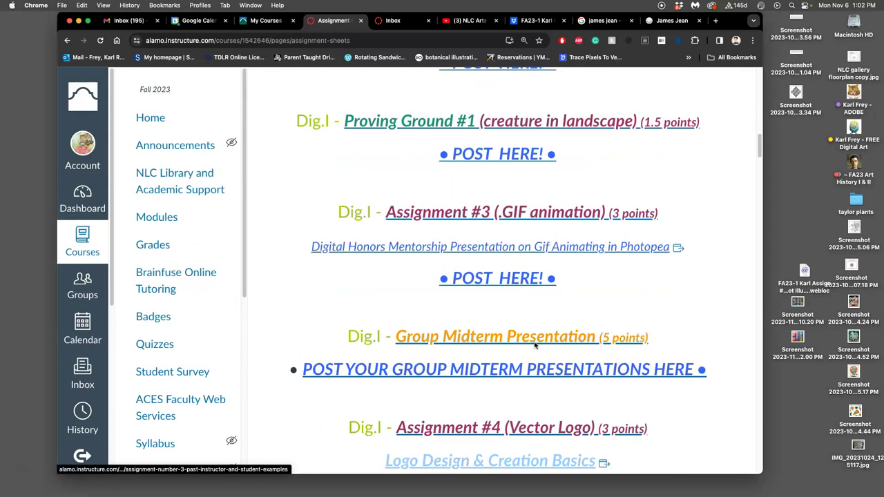
scroll(536, 346, down, 10)
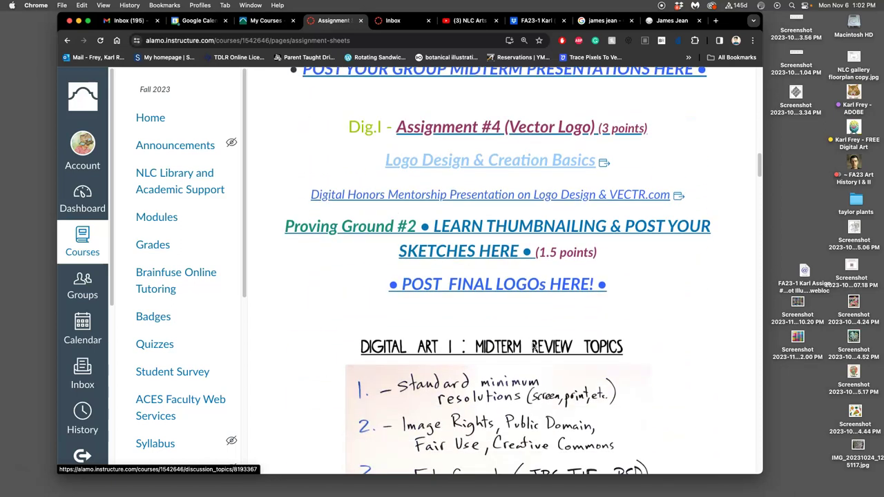
scroll(533, 347, down, 5)
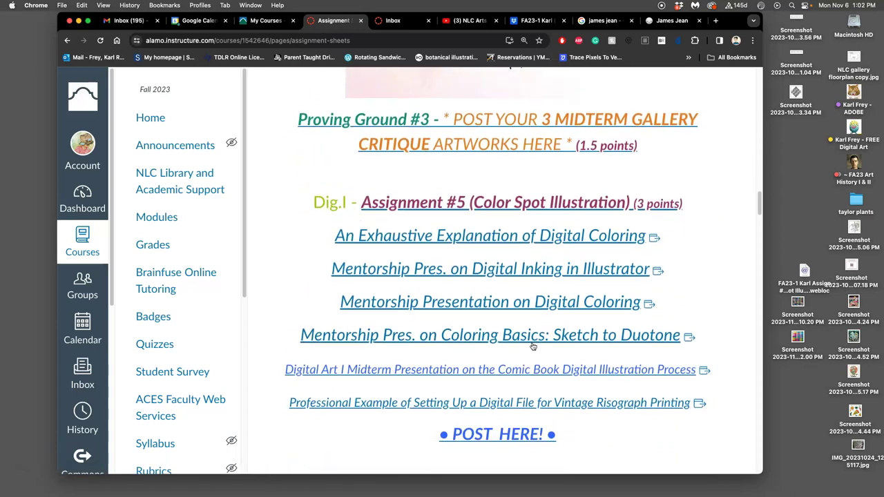
click(507, 200)
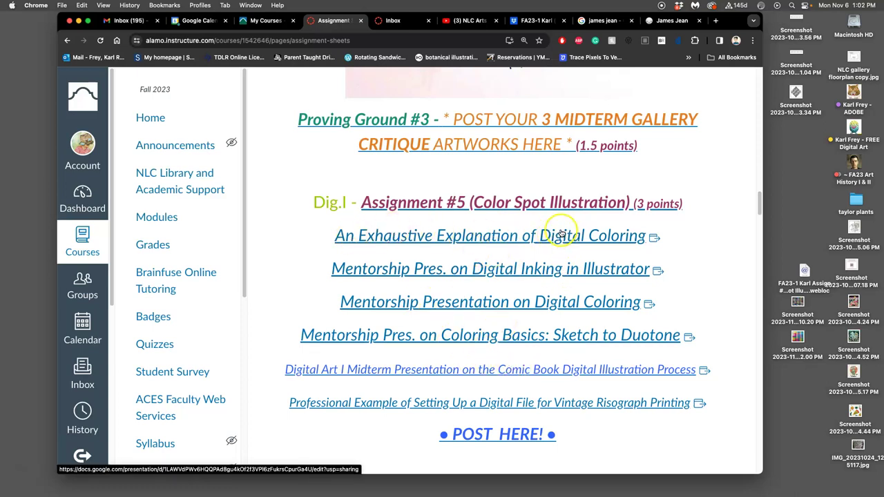
- Open the coloring explanation link in a new tab and lower the browser window slightly
right_click(512, 237)
click(527, 243)
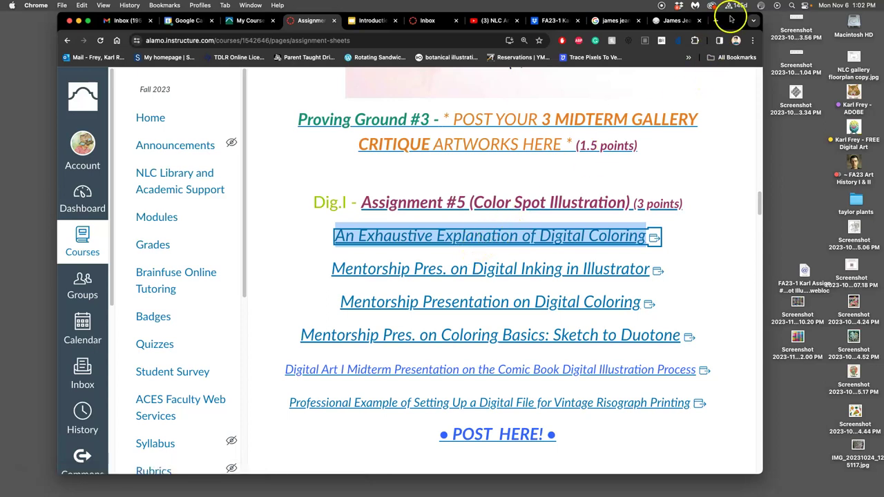
drag(731, 17, 731, 41)
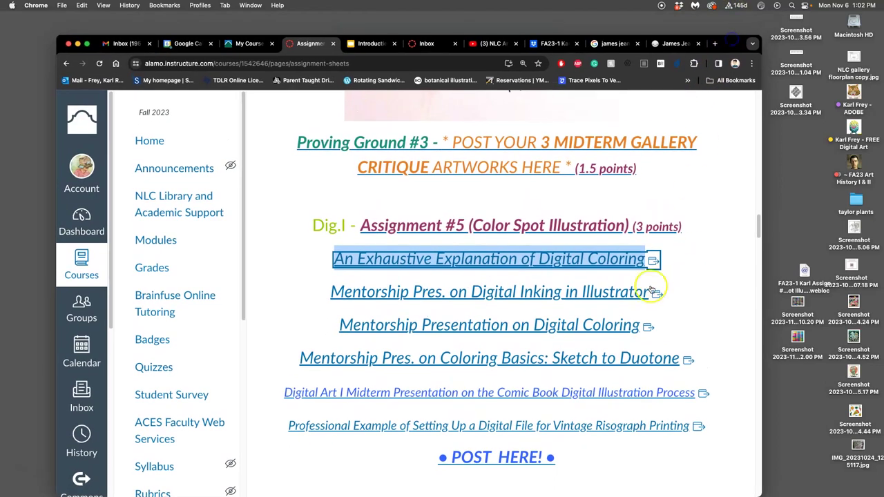
drag(760, 36, 762, 55)
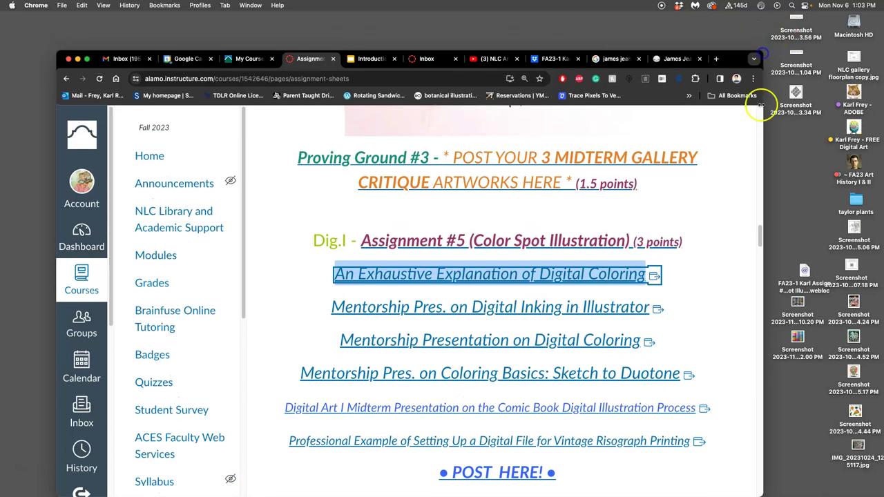
- Open the Digital Inking, Digital Coloring and Coloring Basics presentations in new tabs, then view Digital Inking
right_click(532, 315)
click(568, 310)
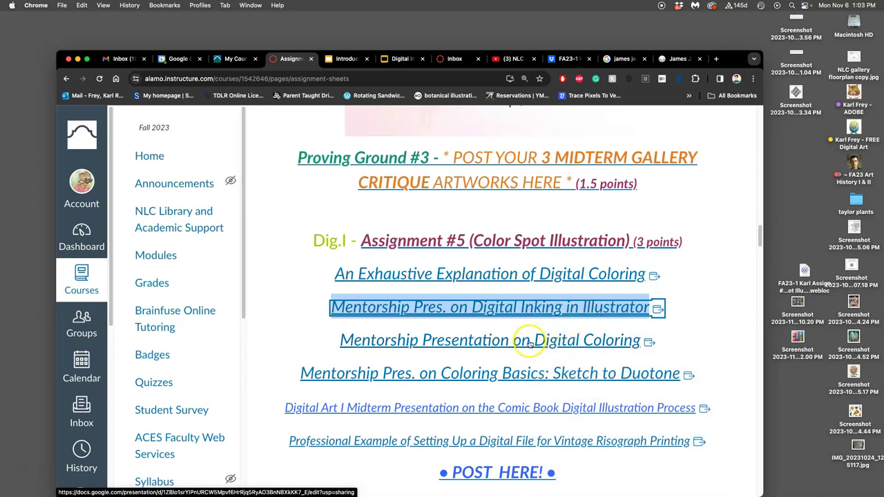
right_click(530, 343)
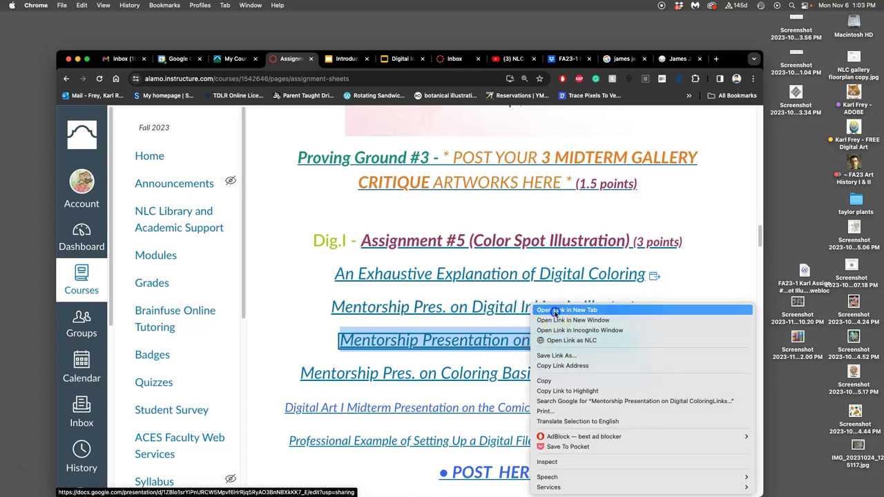
click(558, 313)
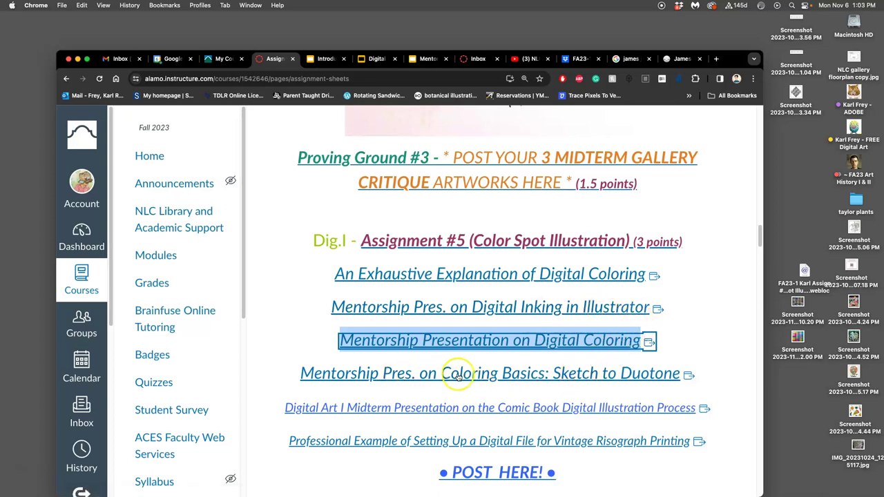
right_click(531, 376)
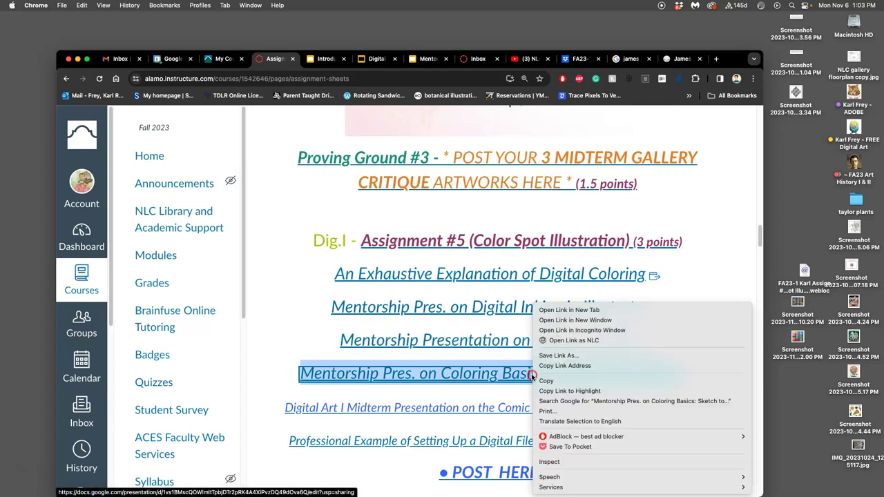
click(569, 310)
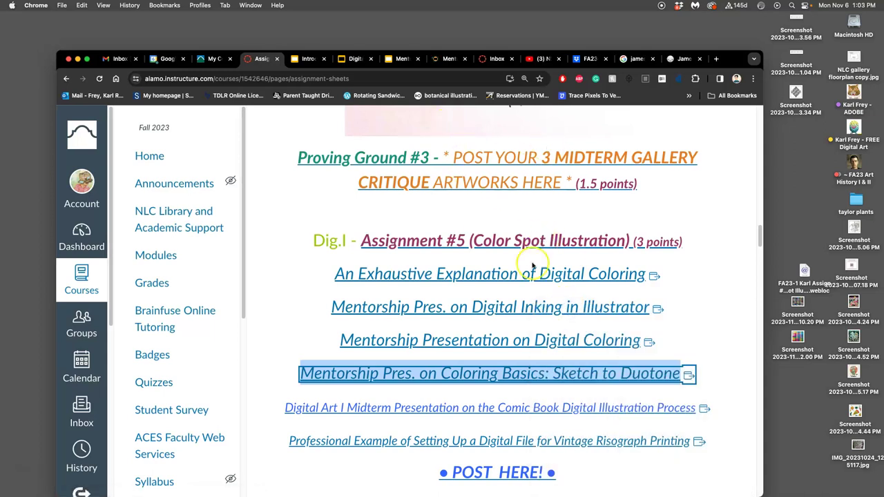
click(355, 58)
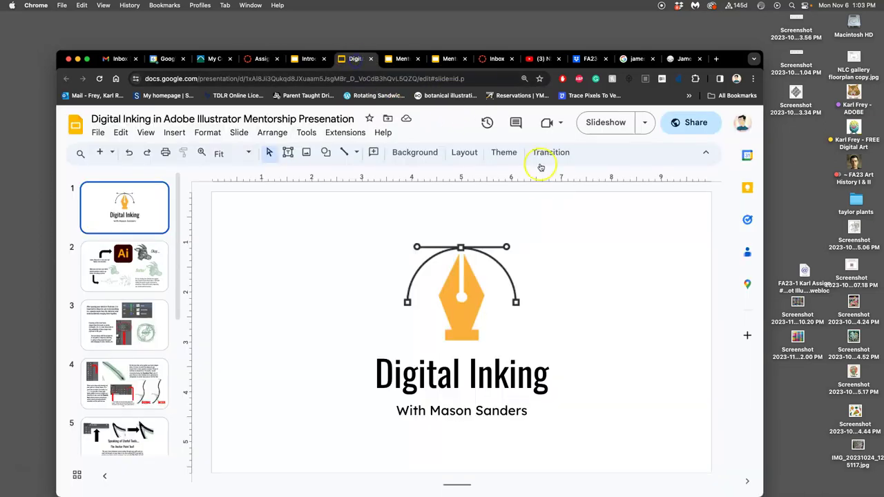
- Browse the Digital Coloring deck's Flat Tone and slide 12 student example, then switch to Coloring Basics
click(402, 59)
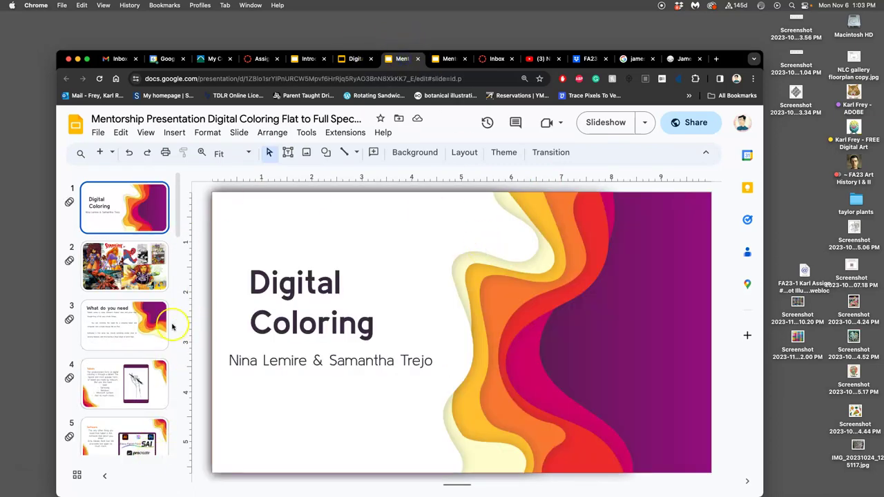
scroll(157, 338, down, 3)
scroll(157, 338, down, 5)
click(156, 324)
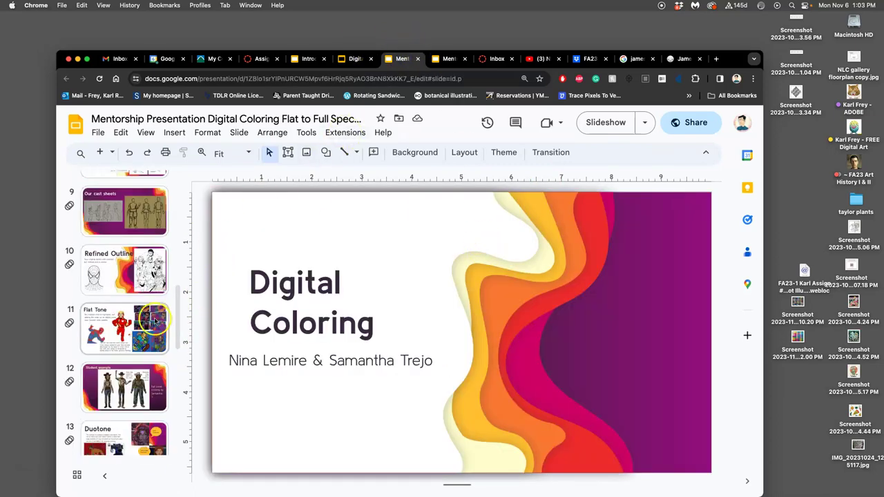
click(131, 413)
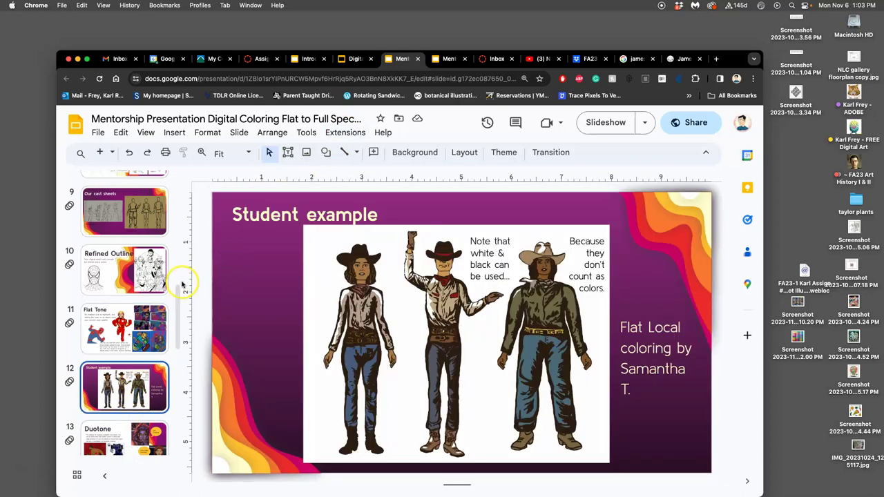
scroll(142, 300, down, 2)
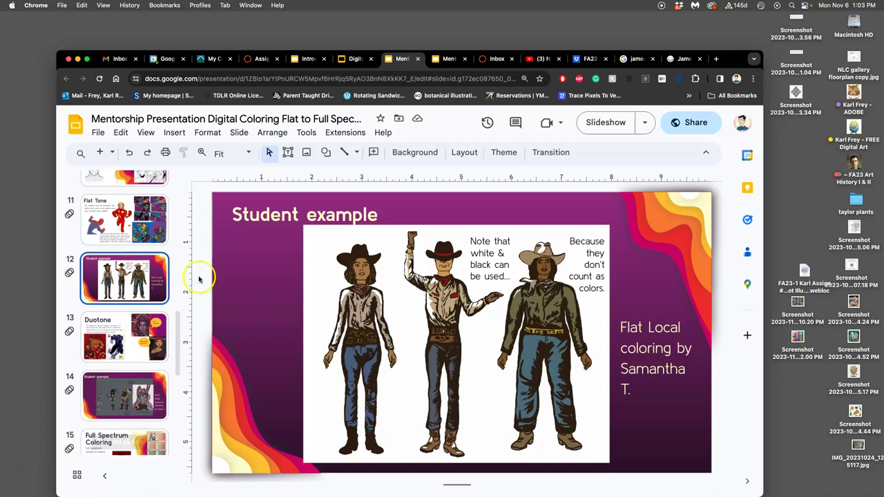
click(449, 60)
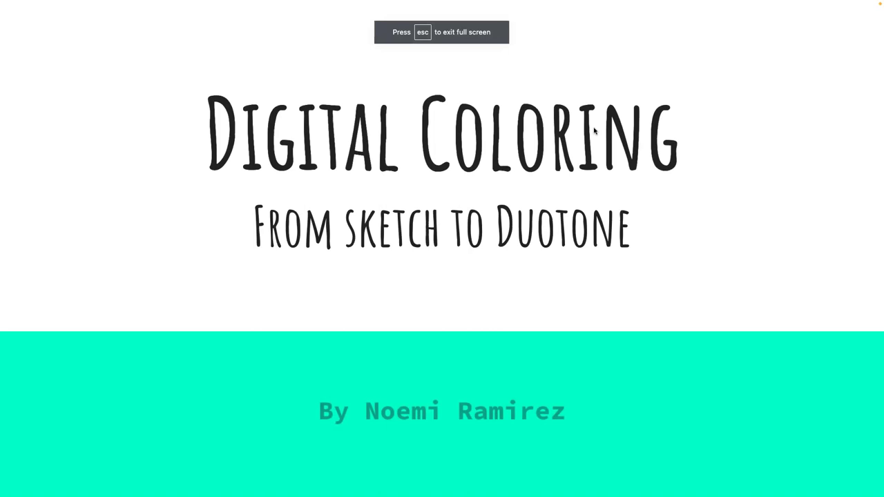
- Advance the Coloring Basics slideshow to the Basic Steps for Digital Coloring slide
key(Right)
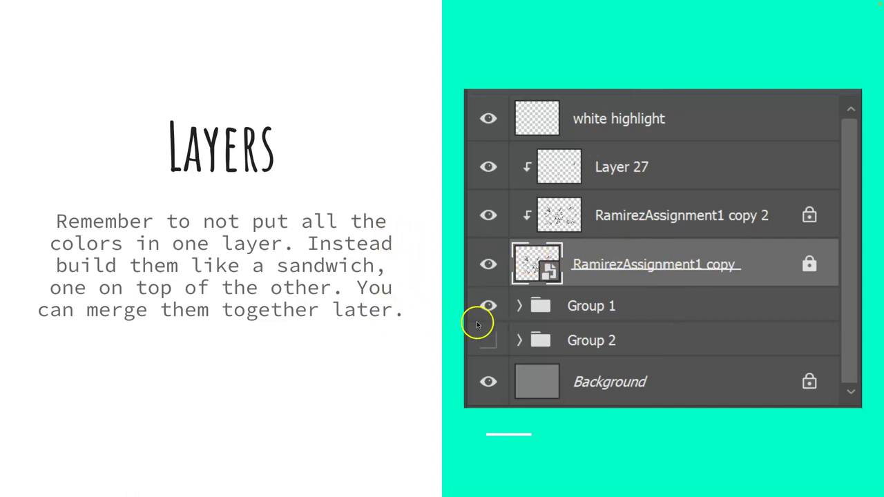
- Advance the slideshow to the Extra for Duotone slide with its embedded process video
click(525, 377)
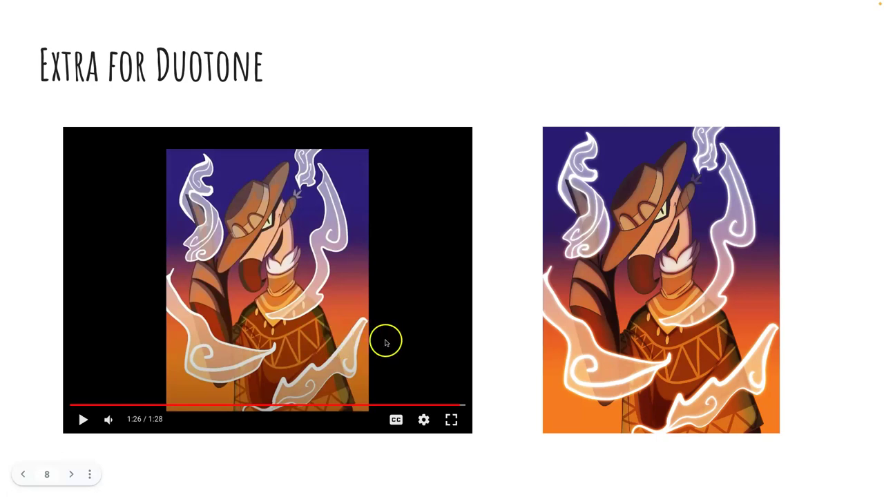
- Advance to slide 10, Digital Coloring vs. Digital Painting, with its shaded-sphere video
click(516, 346)
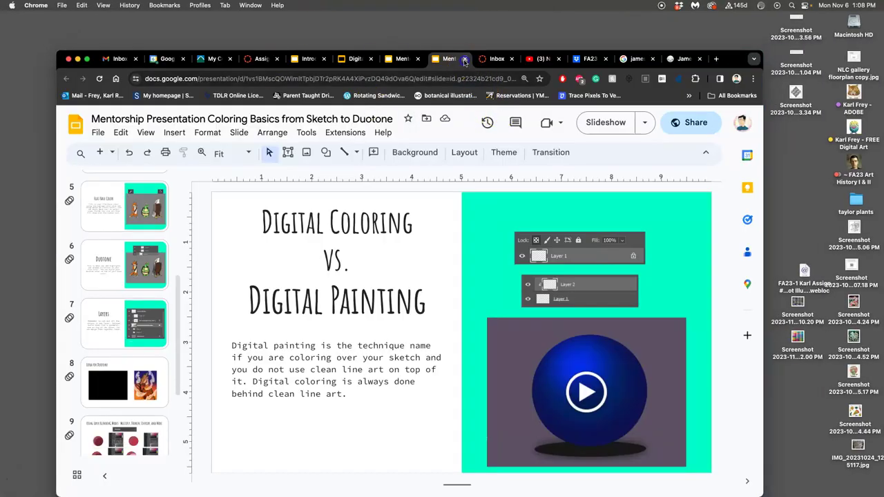
- Close the Coloring Basics, Digital Coloring and Digital Inking tabs, then show The Steps of Digital Coloring slide
click(465, 61)
click(418, 59)
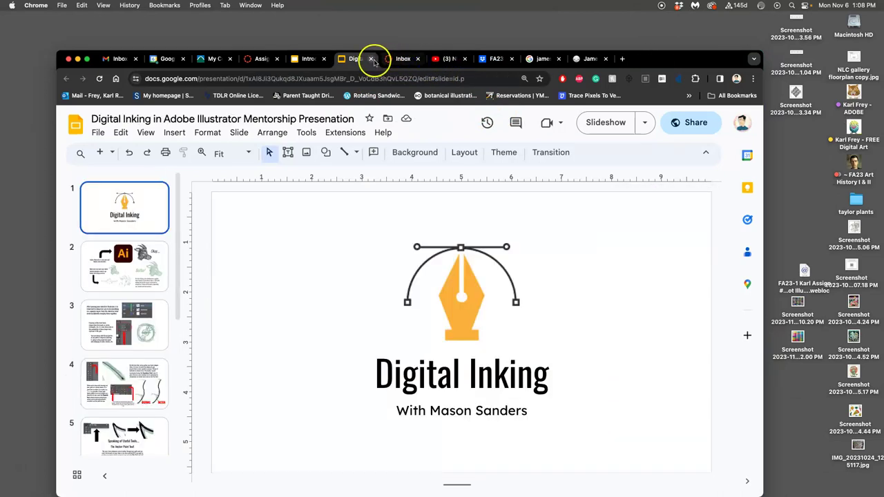
click(370, 59)
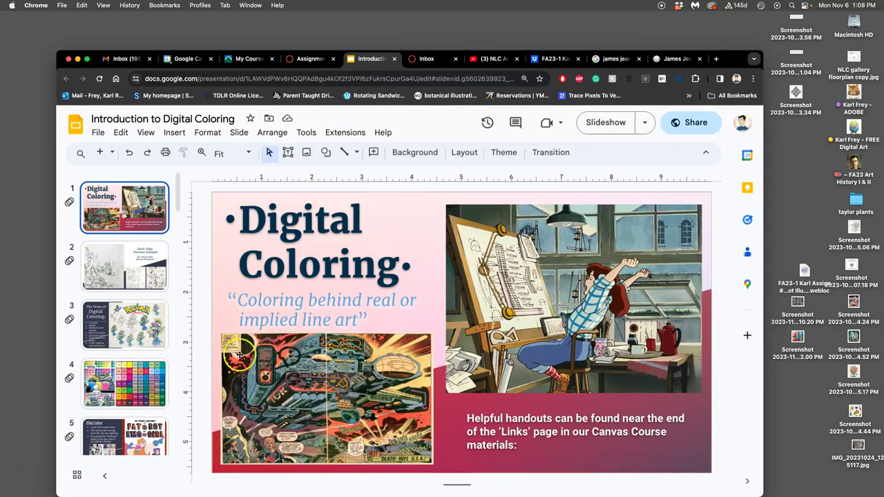
click(125, 381)
click(136, 339)
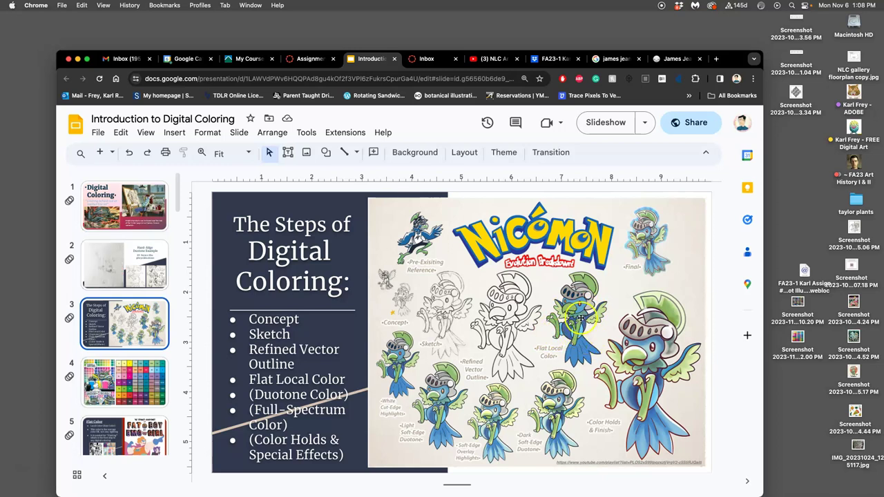
- Open Canvas's POST HERE discussion for Assignment #5, then open the Assign - 5 folder in Finder
click(311, 58)
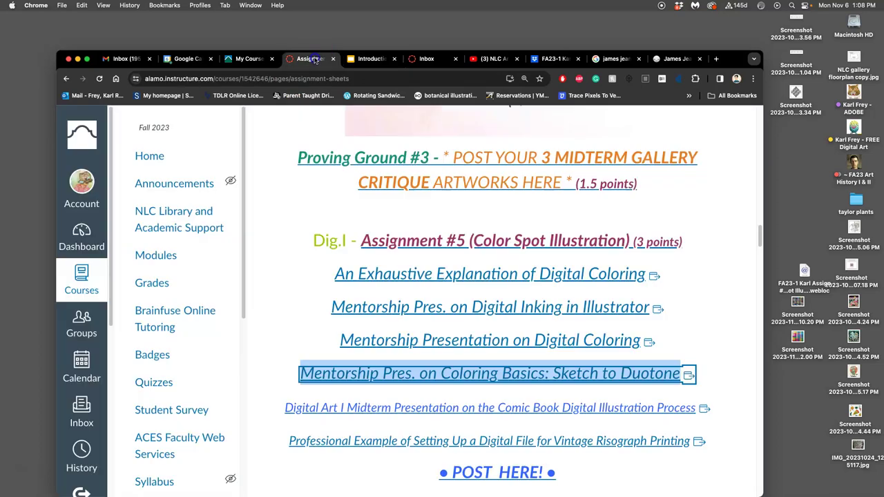
click(520, 473)
double_click(847, 138)
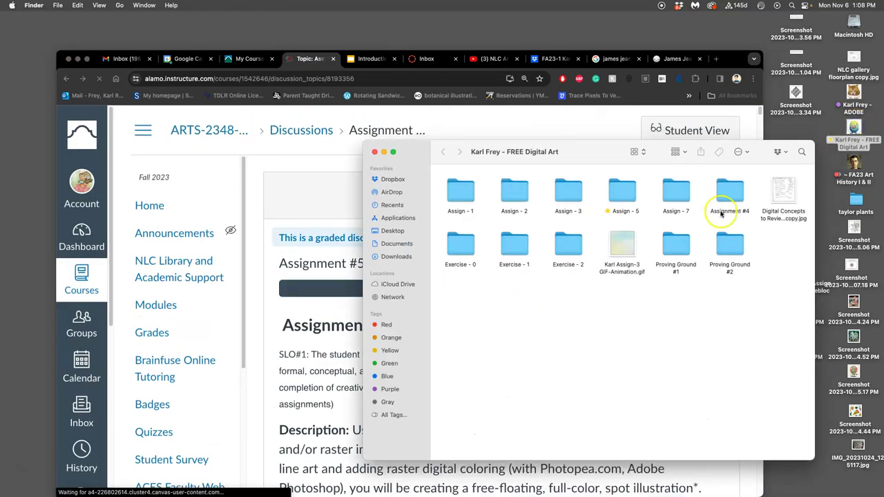
double_click(624, 196)
drag(468, 241, 551, 233)
- Load photopea.com in a new Chrome tab
click(715, 59)
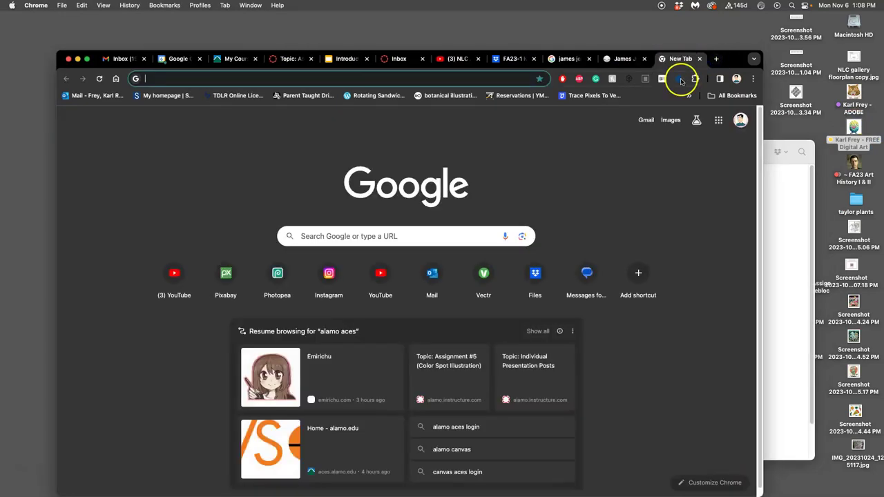
text(phot)
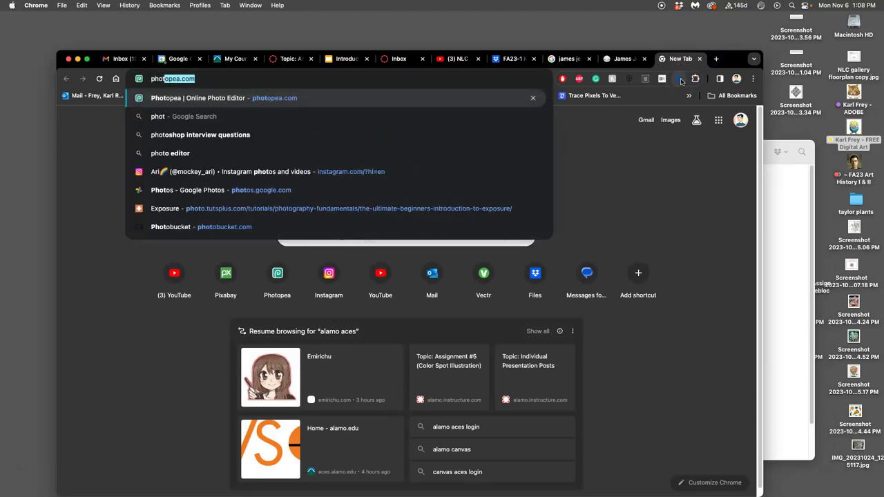
text(opea.com)
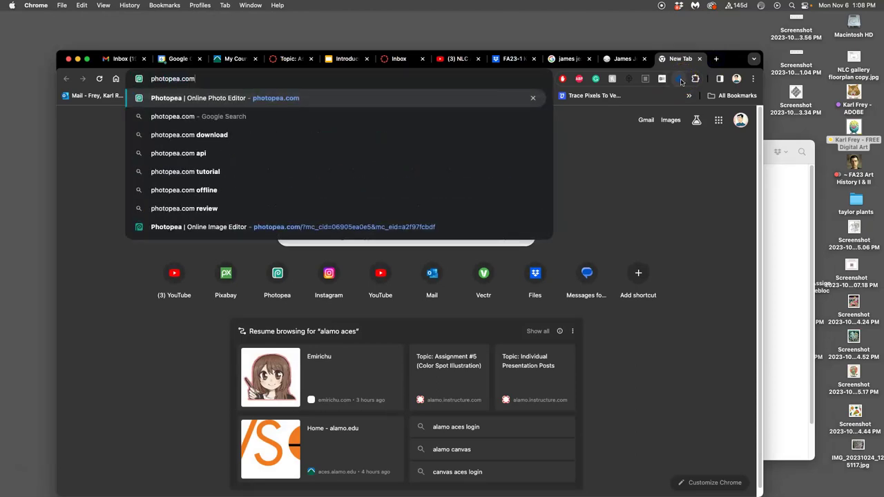
key(Return)
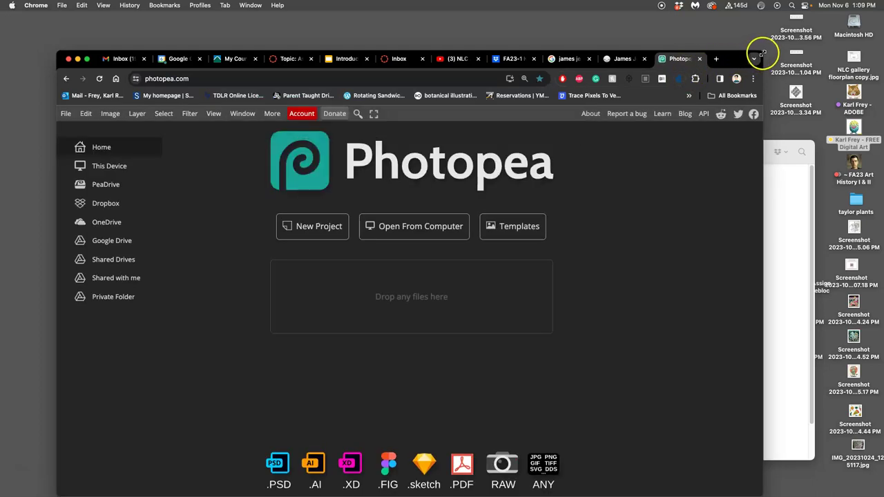
- Drag the assignment PSD from the Assign - 5 folder into Photopea to open it
drag(762, 53, 560, 53)
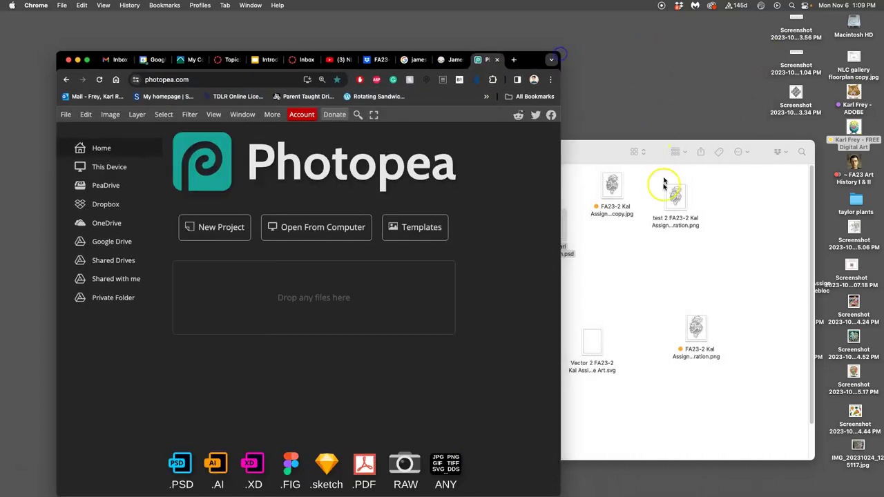
click(637, 274)
drag(553, 235, 292, 286)
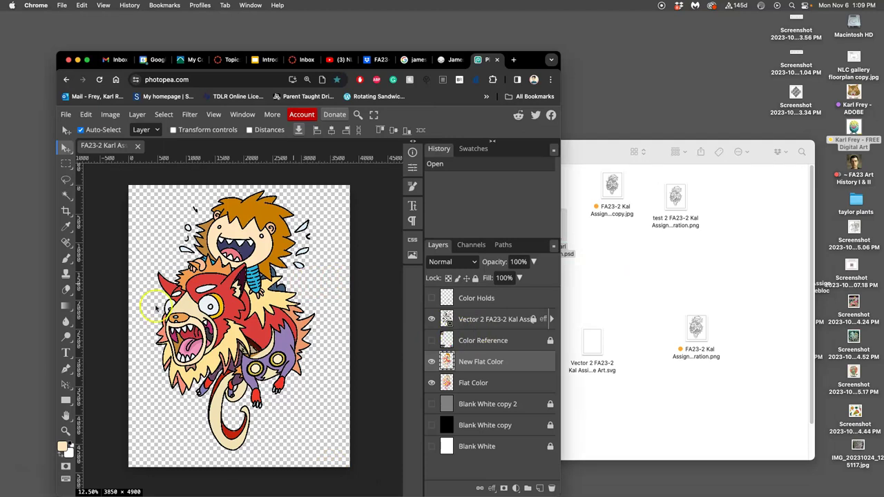
- Compare New Flat Color with Flat Color on white, checking both with and without the Vector 2 line art
click(431, 362)
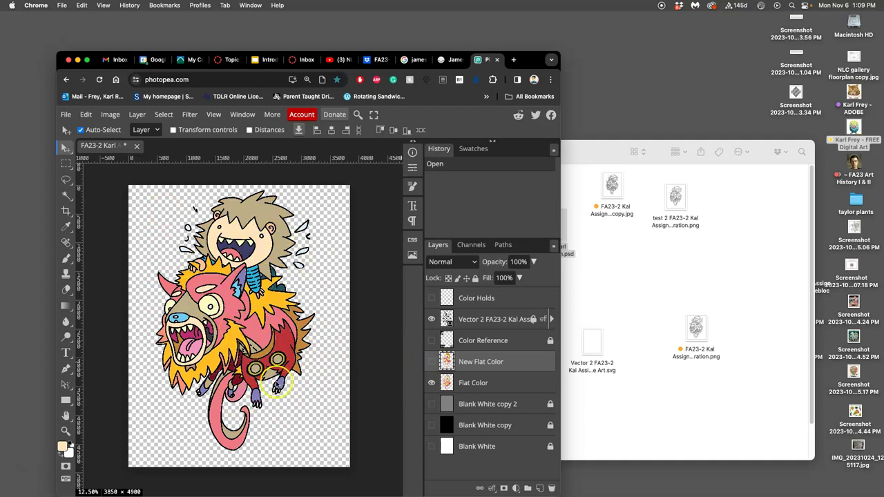
click(431, 446)
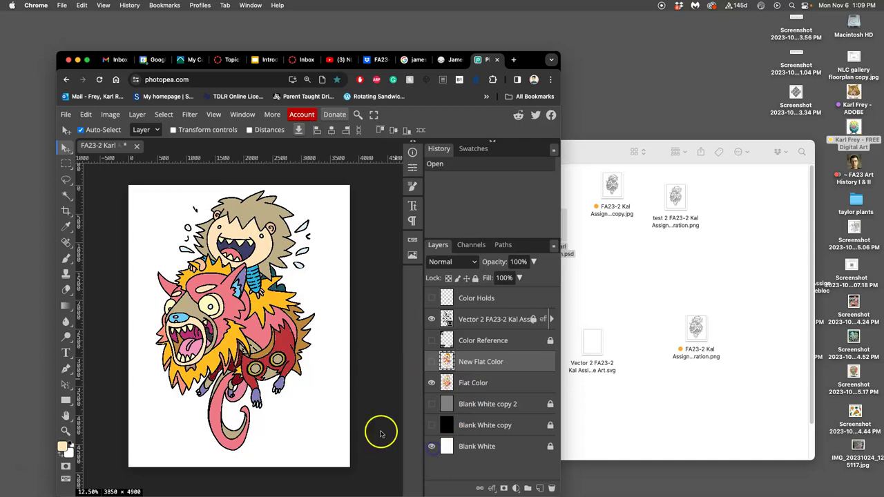
click(431, 319)
click(431, 320)
click(431, 319)
click(431, 319)
click(431, 383)
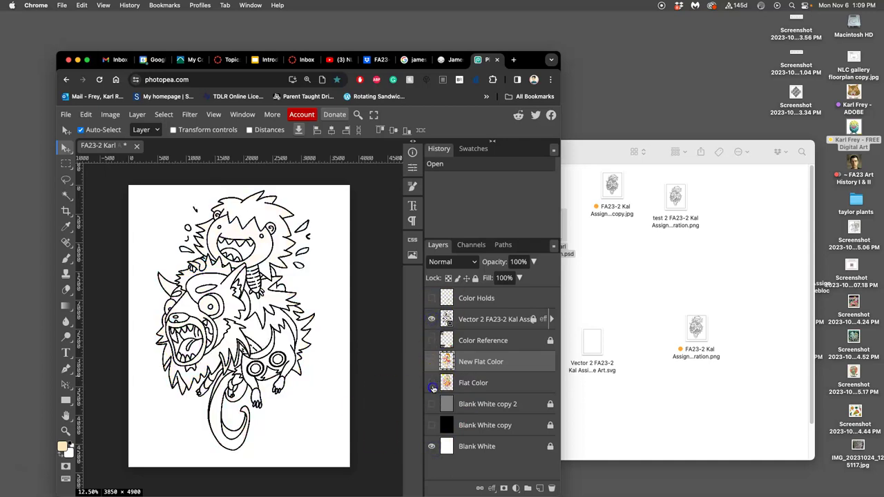
click(431, 446)
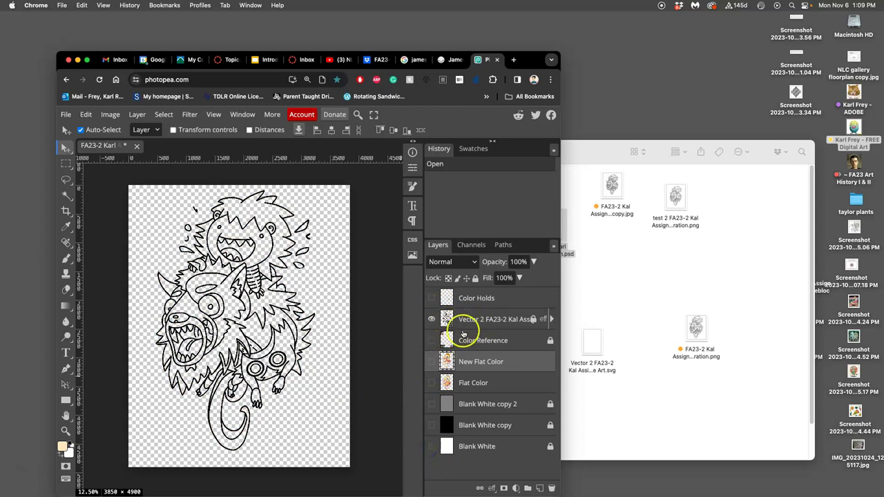
- Show the Color Holds layer, check it without the line art, and bring back the white background
click(433, 299)
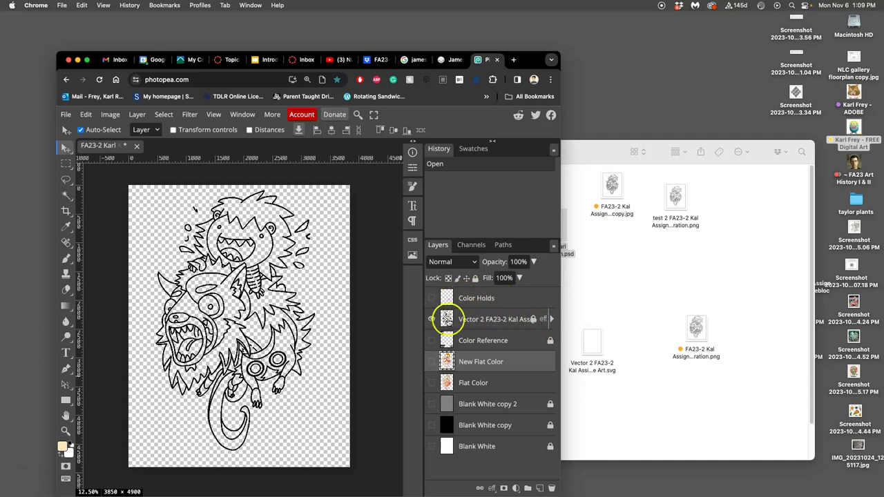
click(433, 320)
click(432, 319)
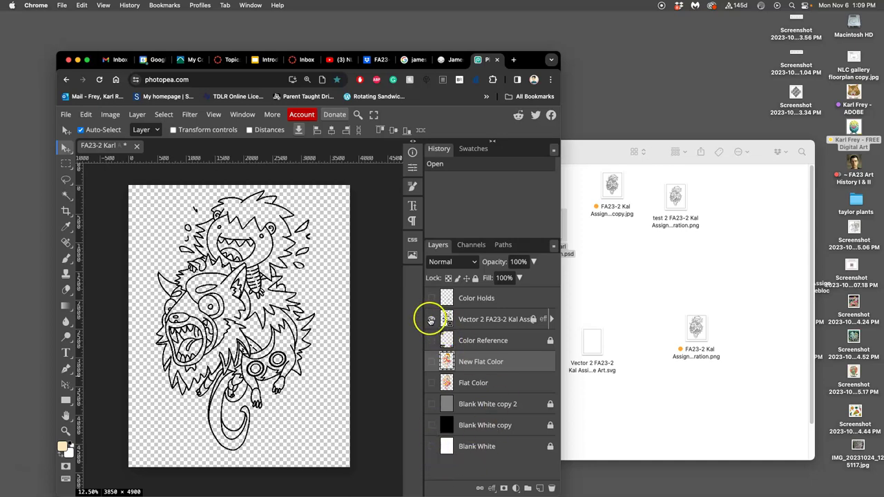
click(431, 319)
click(432, 446)
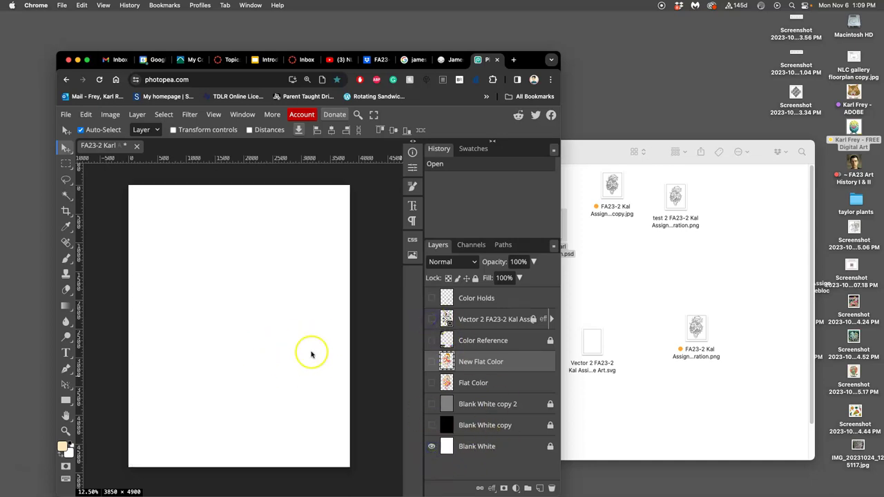
- Make the older Flat Color layer the visible working layer, with the Color Reference images showing
click(432, 362)
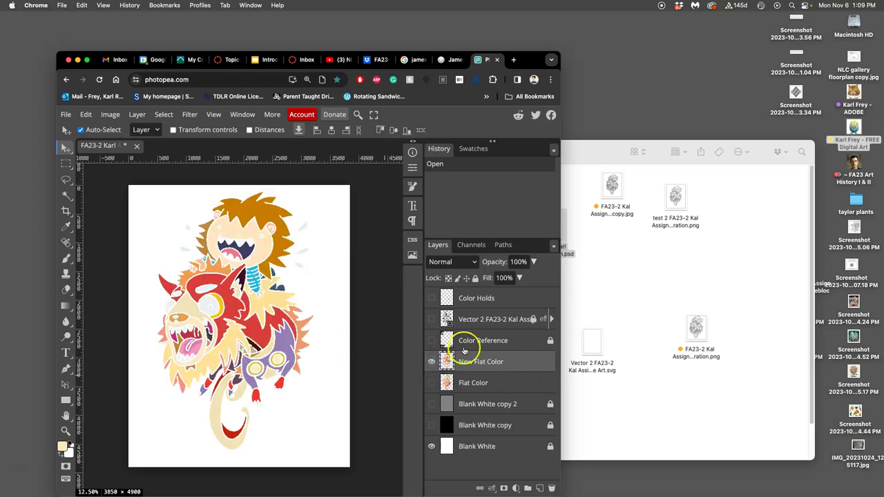
click(432, 362)
click(432, 383)
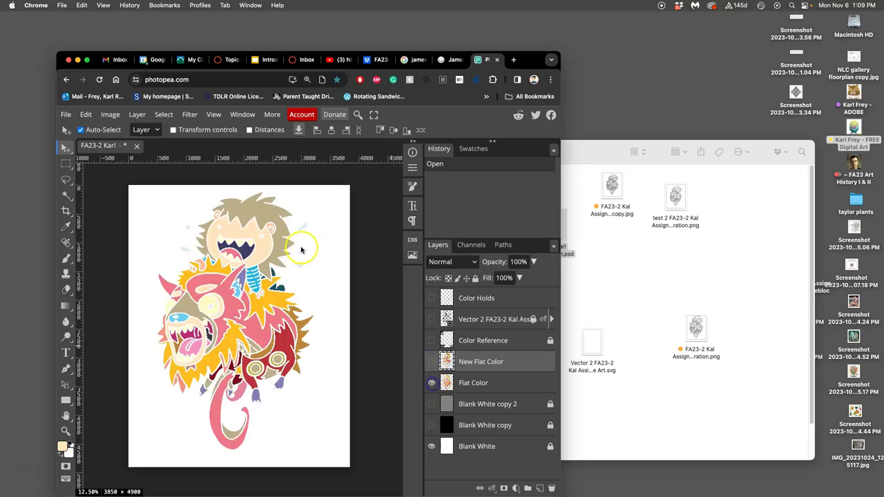
click(474, 383)
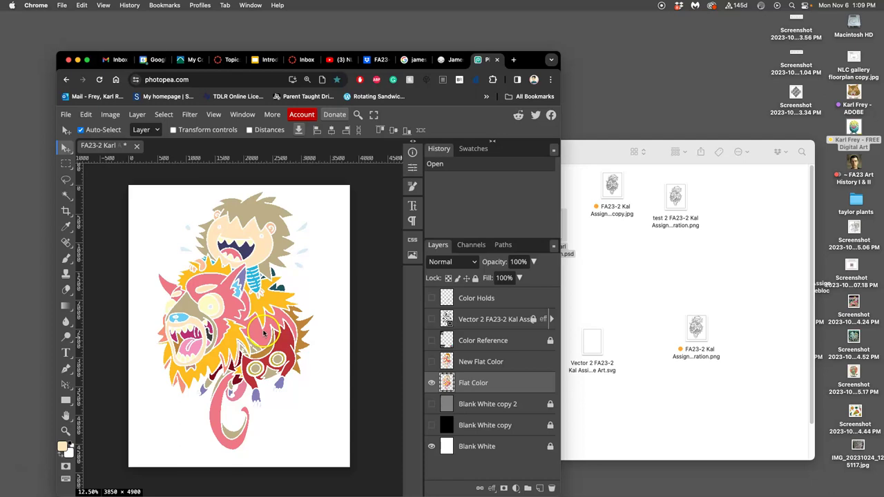
click(431, 341)
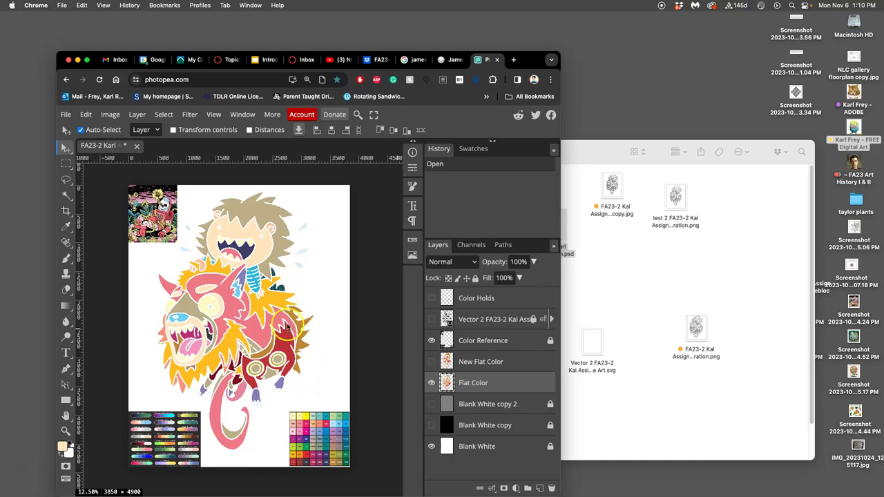
- Bring the Vector 2 line art back over the colours and zoom to 200% on the mouth
click(432, 319)
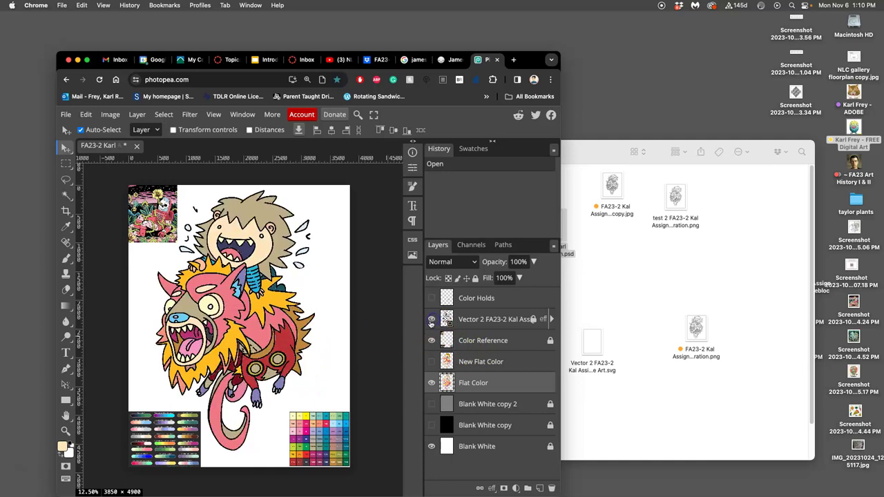
click(432, 319)
click(434, 321)
scroll(260, 281, up, 3)
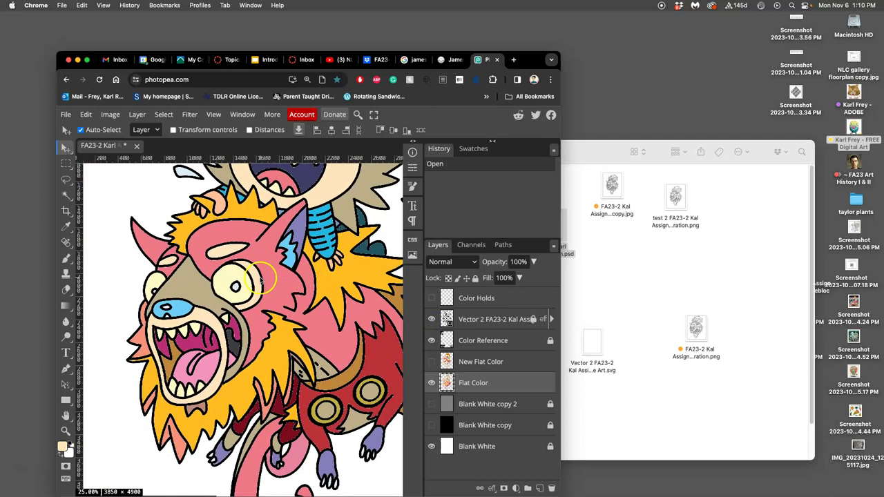
scroll(260, 281, up, 3)
scroll(281, 289, down, 1)
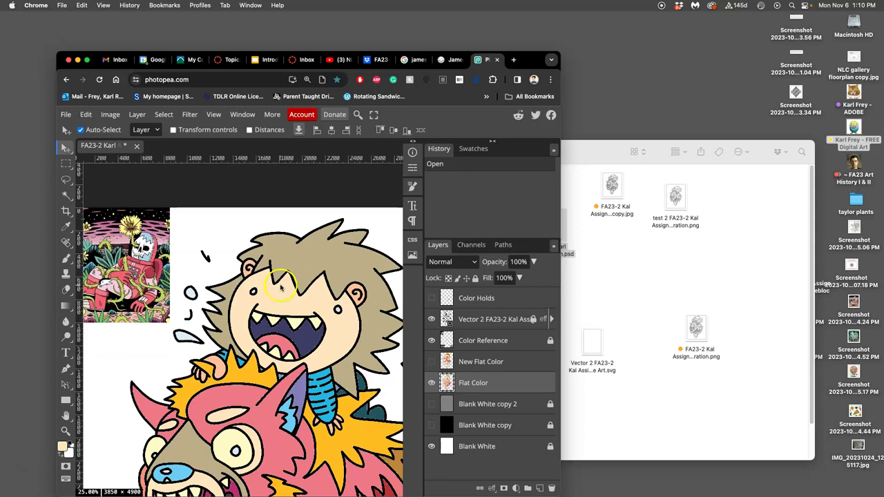
scroll(281, 290, up, 6)
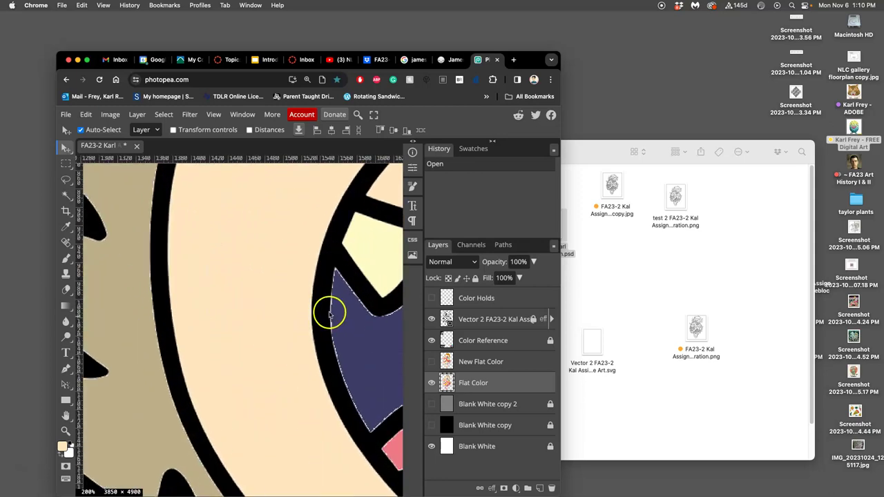
- Widen the browser window to enlarge the canvas and zoom back out to 12.5%
scroll(329, 315, right, 3)
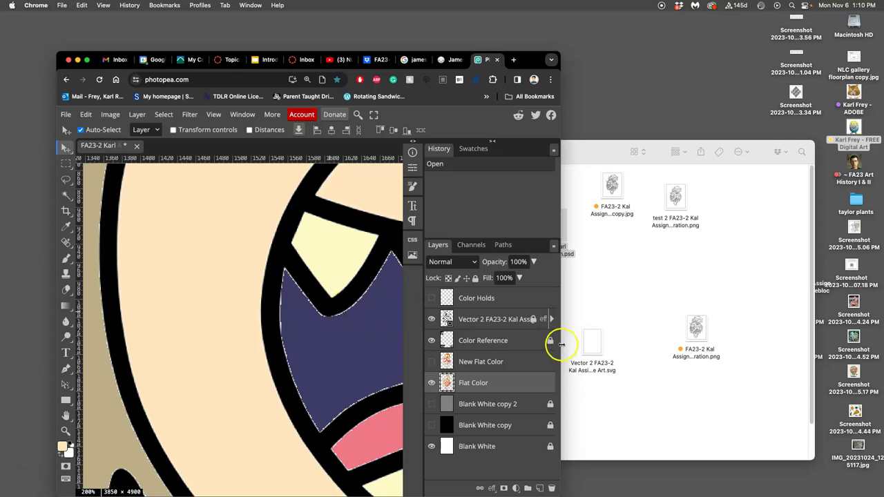
drag(561, 344, 752, 335)
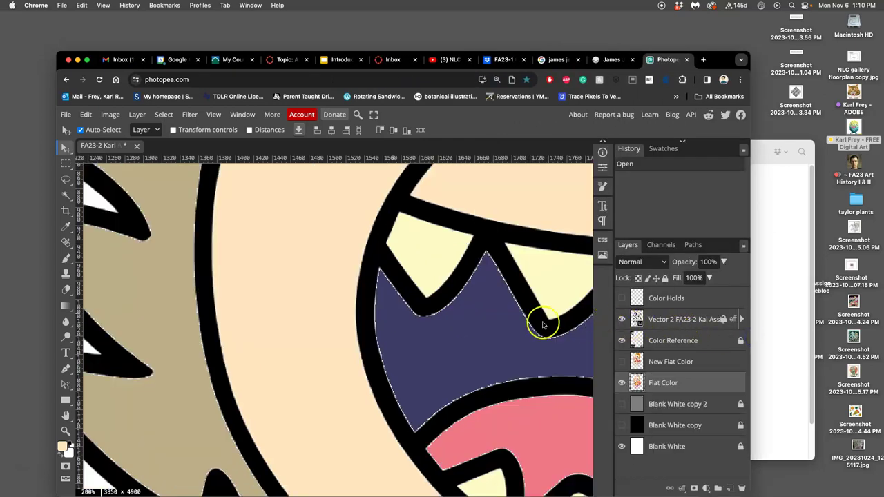
scroll(525, 321, down, 10)
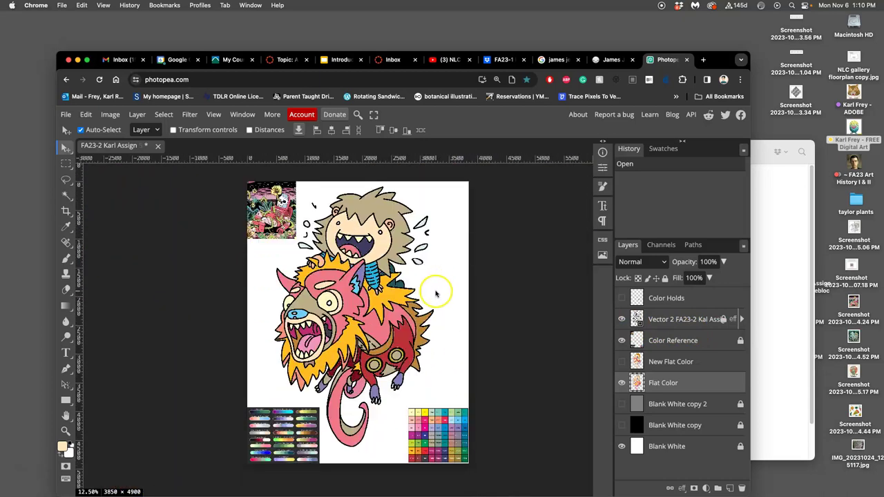
scroll(435, 294, up, 3)
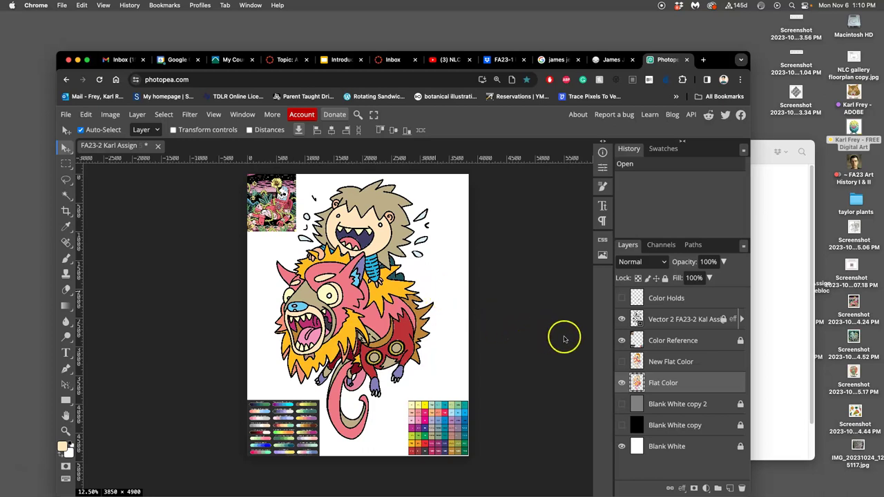
- Show and select the New Flat Color layer, toggling it briefly to compare
click(621, 361)
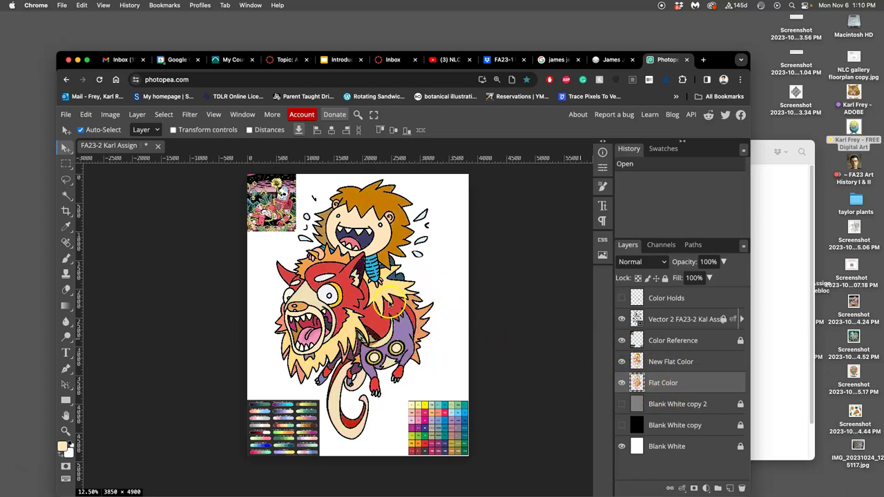
click(622, 362)
click(622, 361)
click(659, 362)
- Duplicate New Flat Color and shrink the copy into a small thumbnail beside the figure
key(ctrl+j)
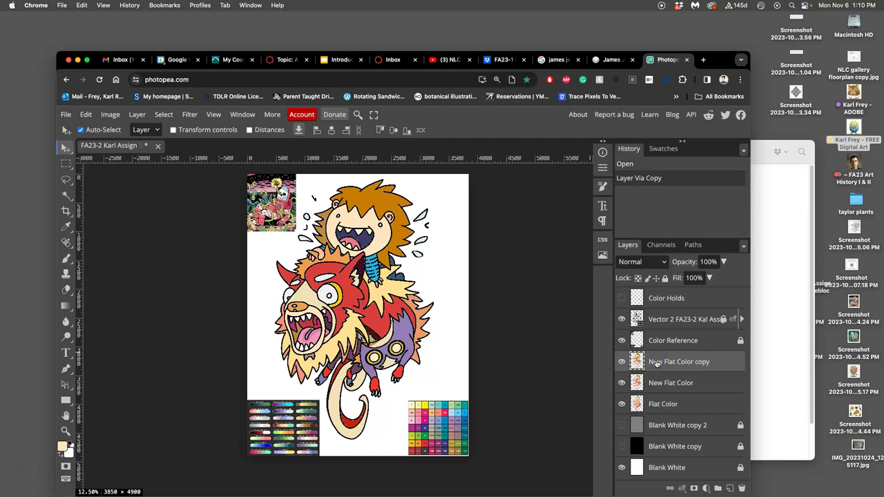
key(super+t)
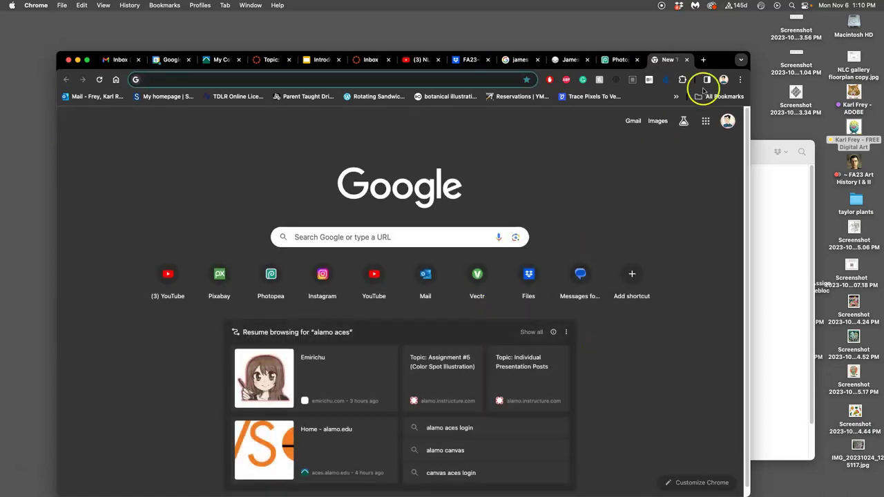
click(687, 59)
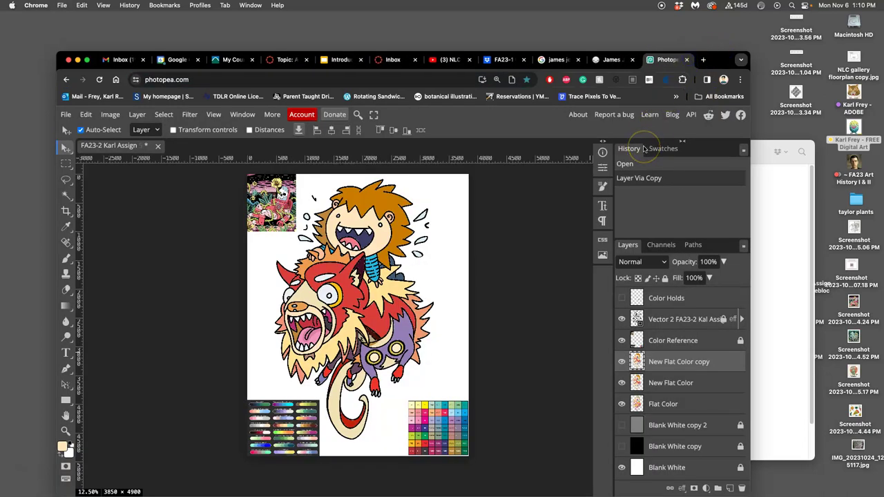
key(ctrl+t)
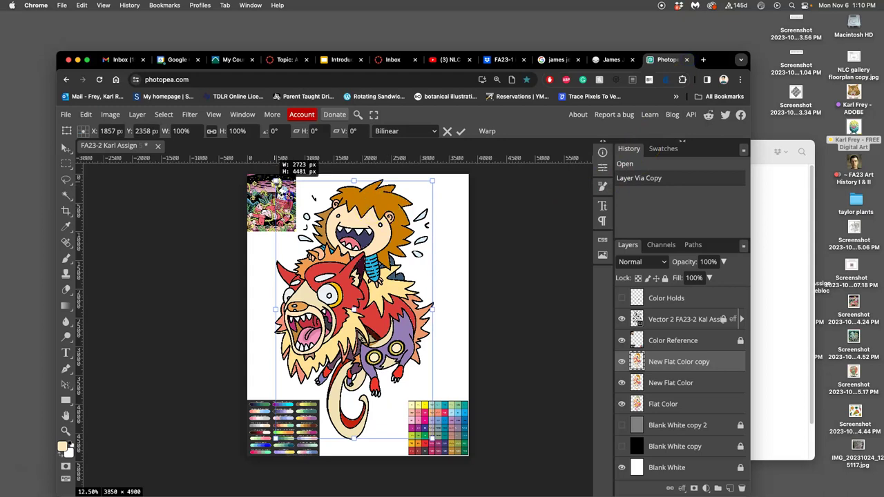
drag(308, 211, 447, 254)
key(Return)
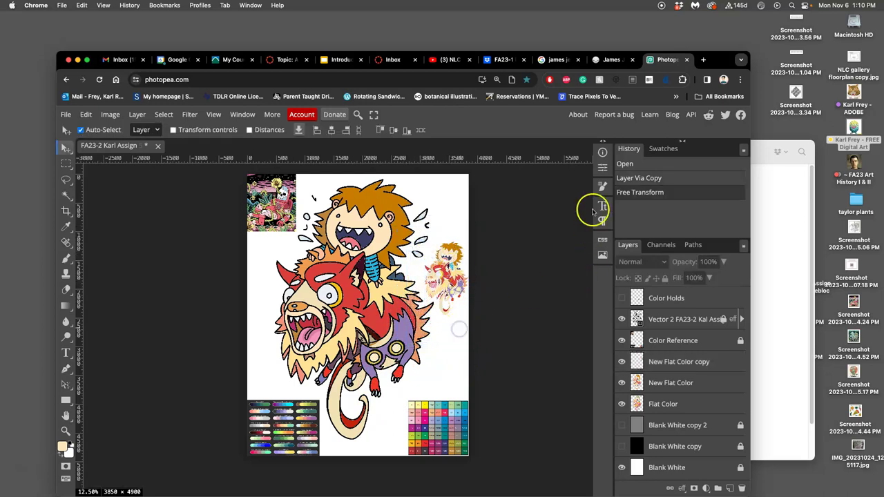
- In the Introduction to Digital Coloring deck, view slide 5, then open slide 9, Flatting versus Local Flat Color
click(339, 60)
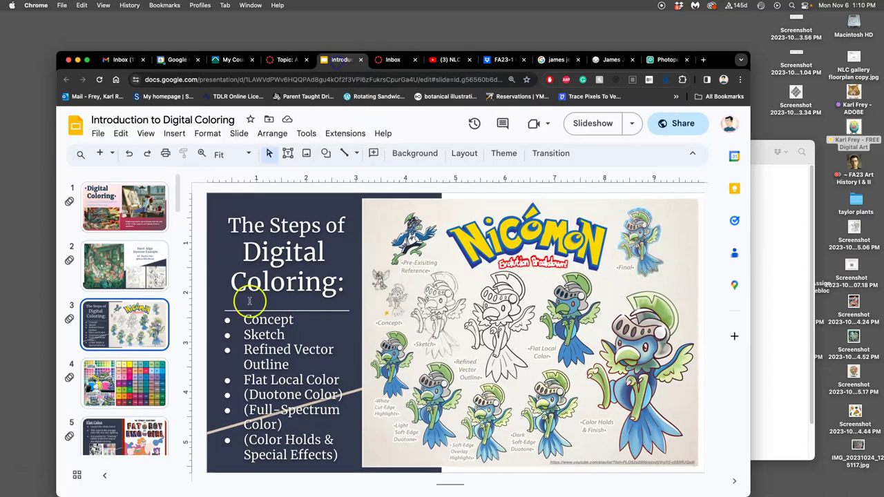
scroll(94, 369, down, 5)
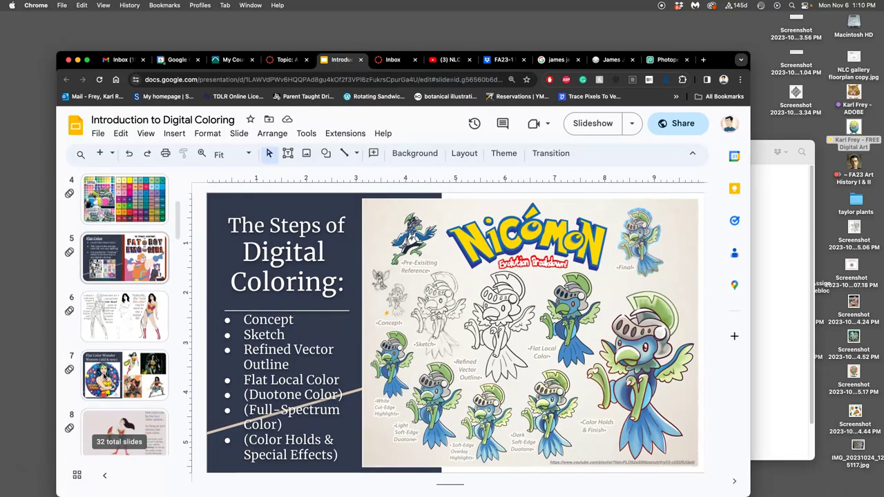
click(121, 257)
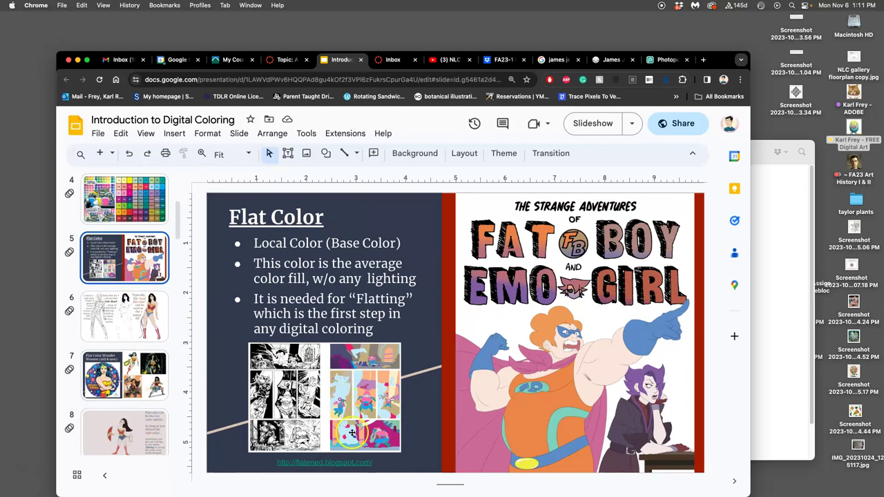
scroll(102, 384, down, 3)
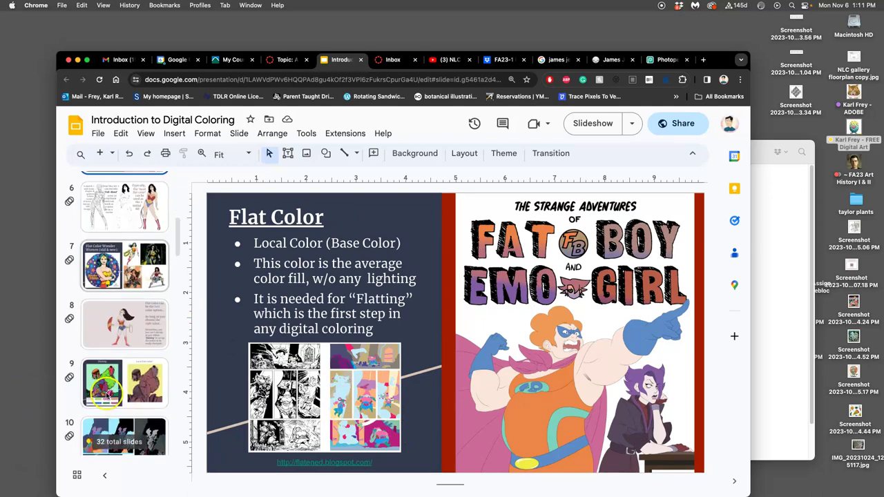
click(103, 384)
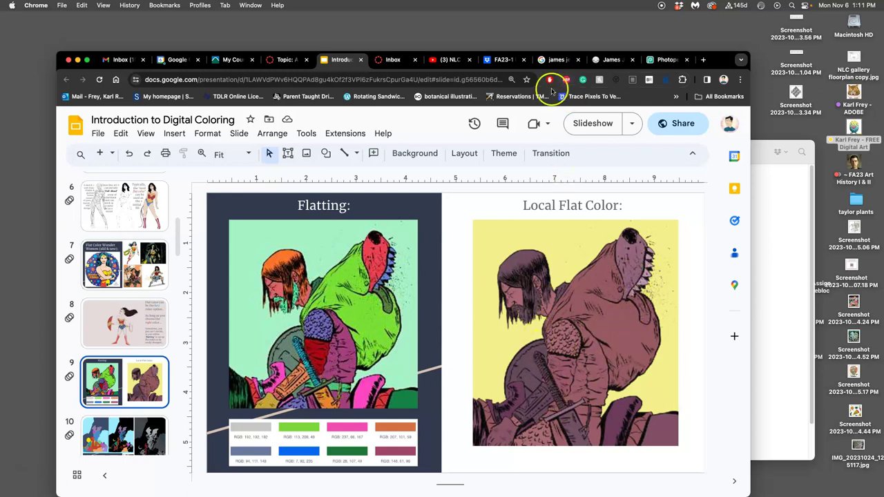
- Hide New Flat Color, add an empty layer, and duplicate the Flat Color layer
click(653, 59)
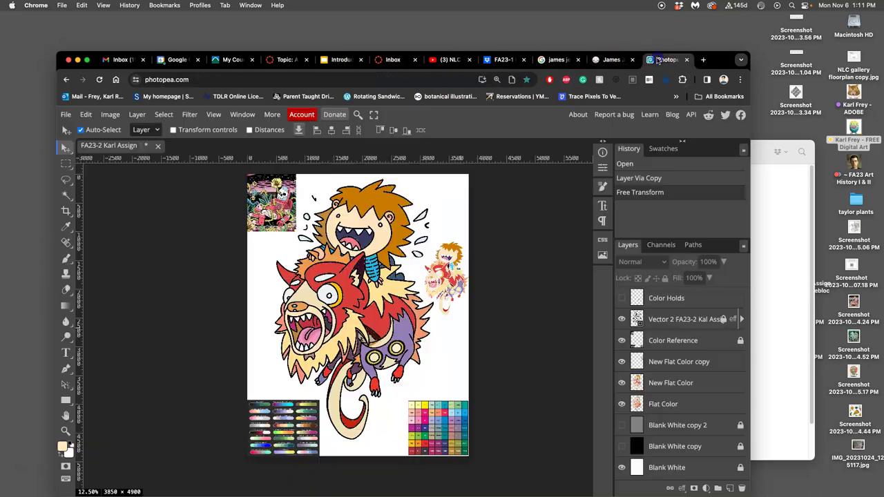
click(621, 383)
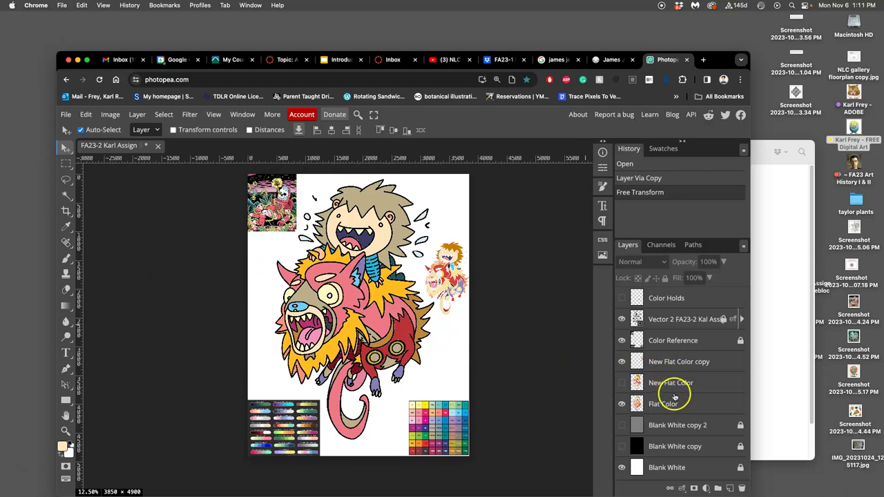
click(678, 362)
click(729, 489)
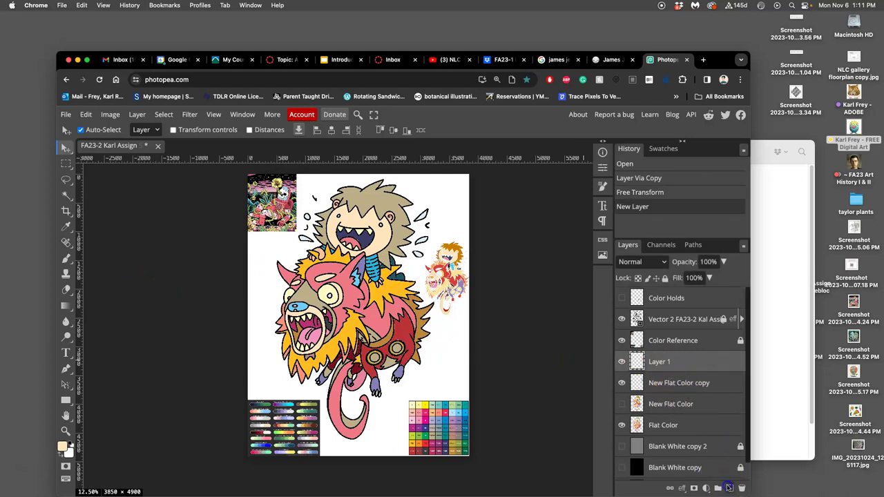
click(689, 425)
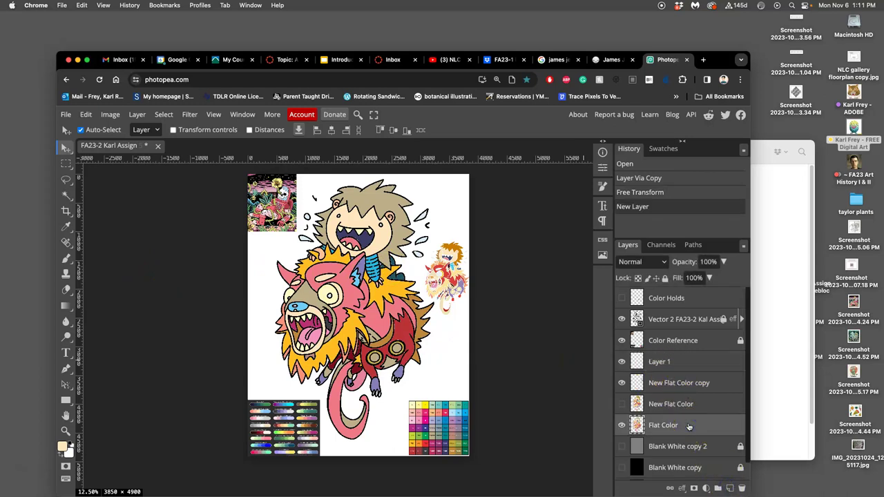
key(super+j)
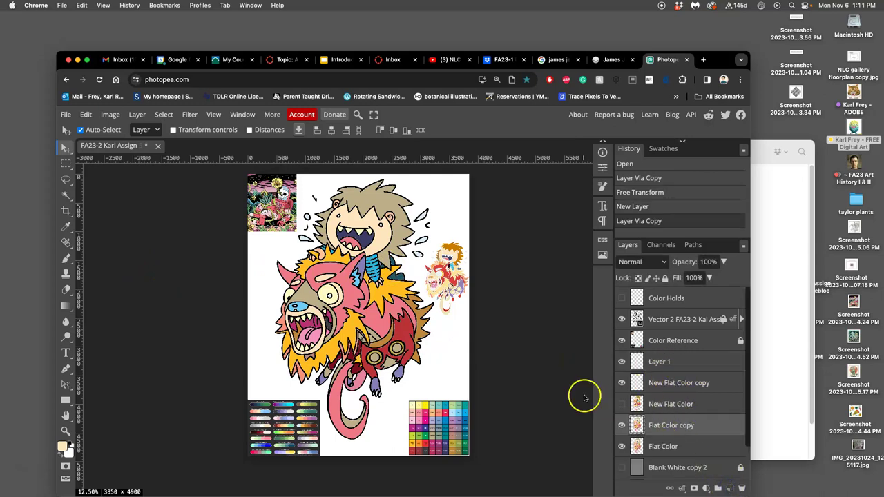
- With the Paint Bucket, fill the boy's hair with the reference figure's orange
click(66, 302)
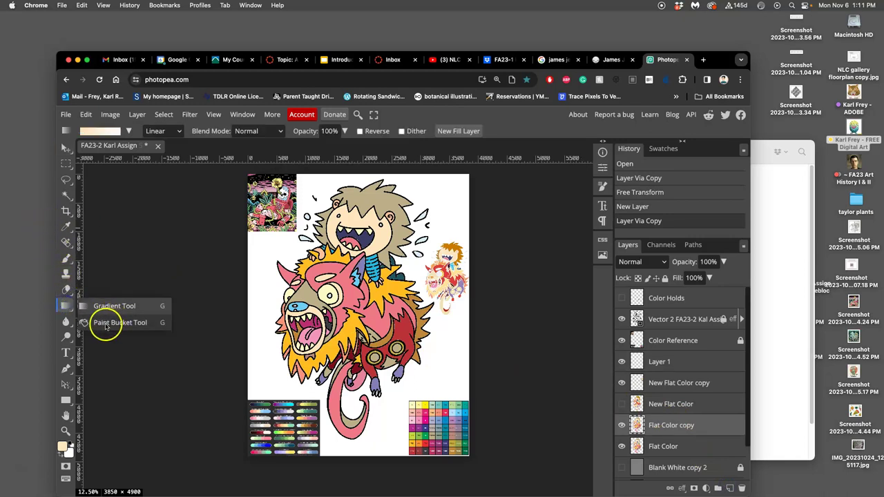
click(131, 323)
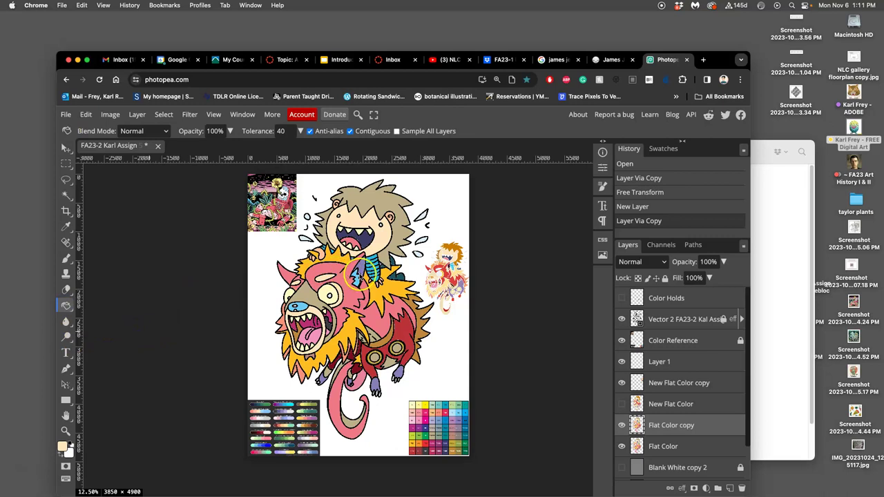
click(435, 257)
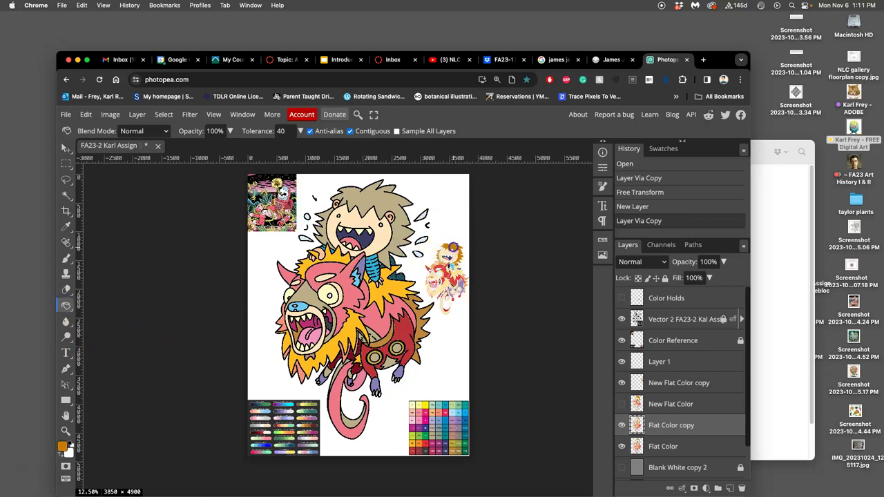
click(368, 206)
click(411, 224)
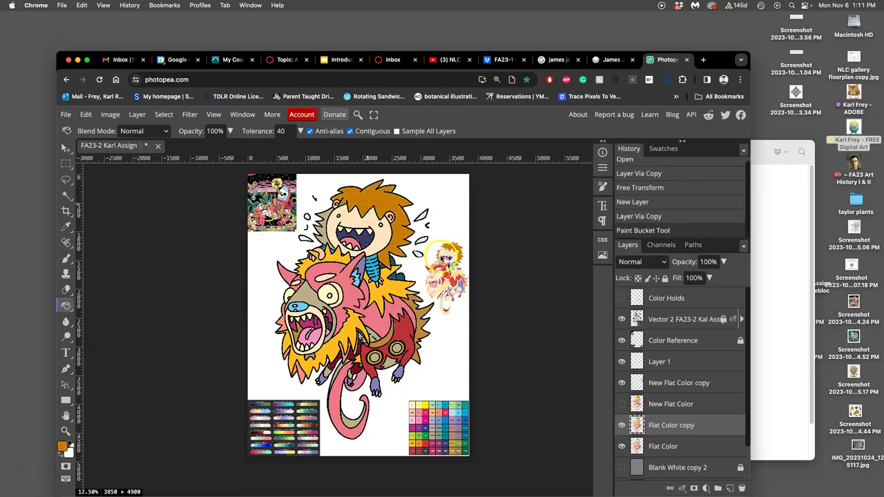
click(322, 219)
click(368, 236)
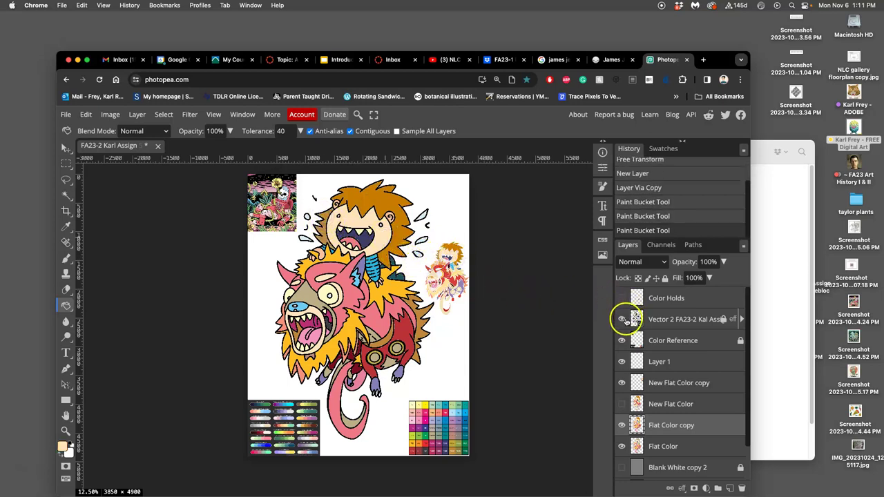
- Fill the monster's body red, its lower body purple and its tail cream
click(623, 320)
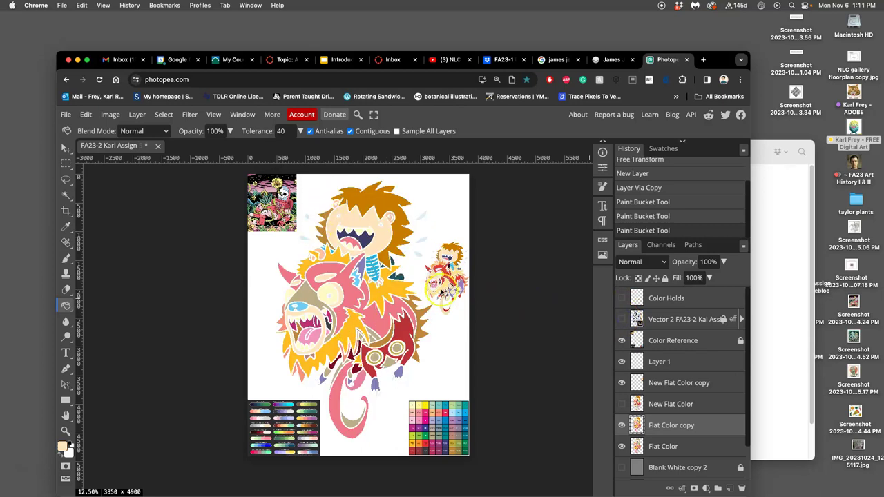
click(353, 297)
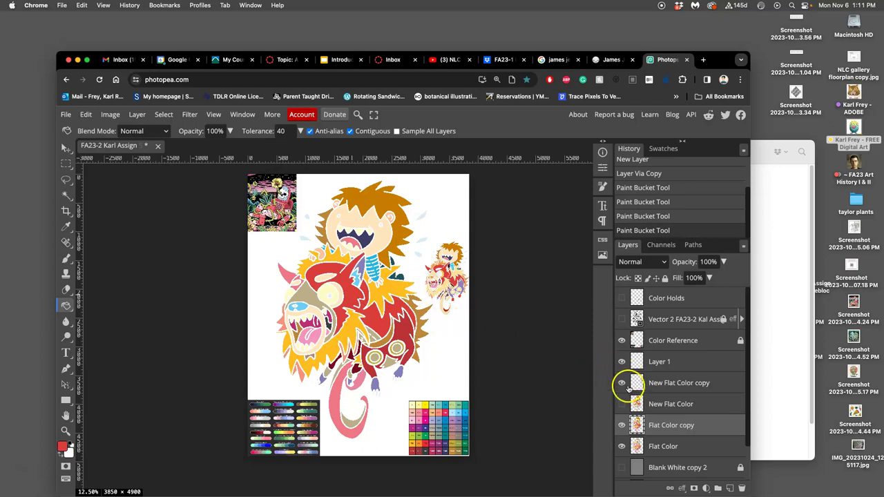
alt+click(459, 285)
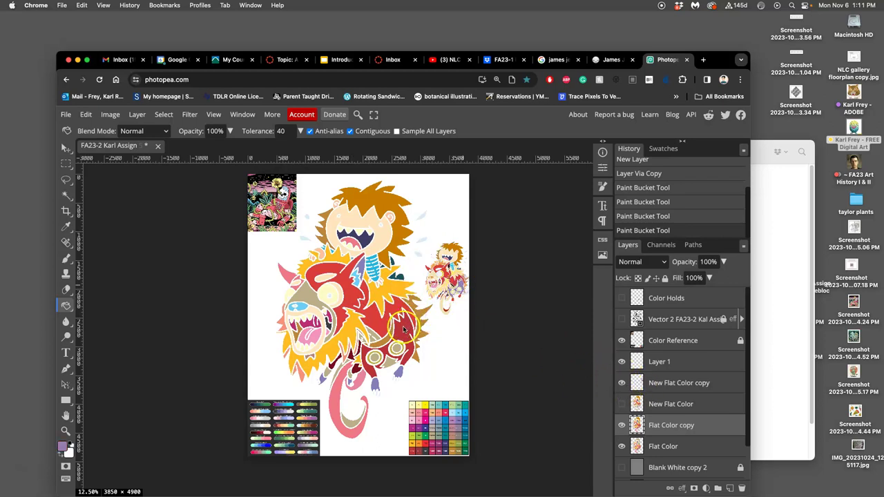
click(392, 361)
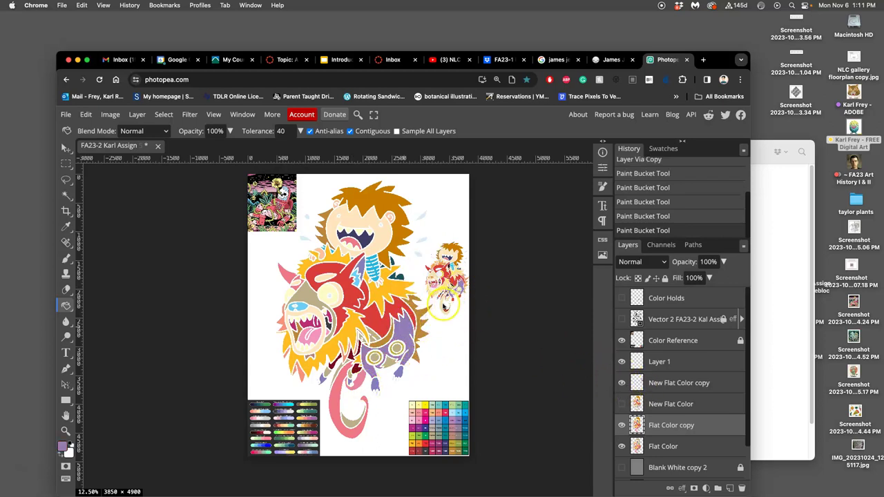
click(339, 392)
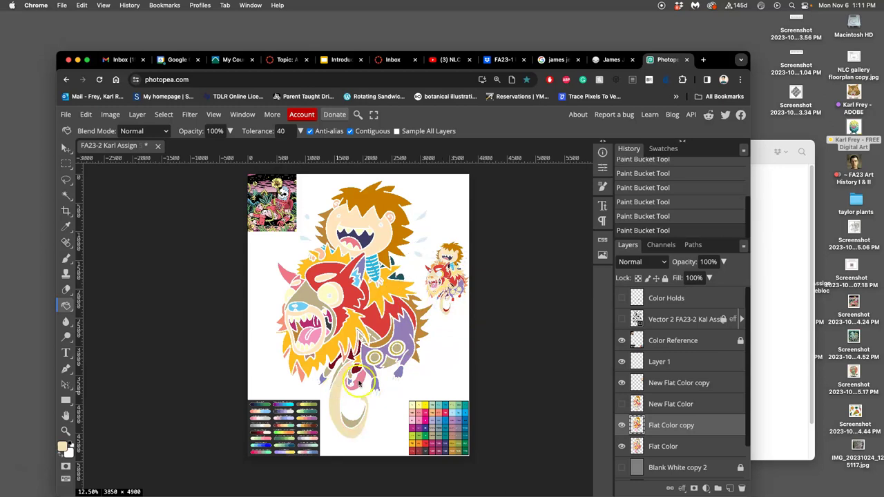
- Check the New Flat Color layers' contents, then delete both New Flat Color copy and New Flat Color
click(622, 424)
click(623, 404)
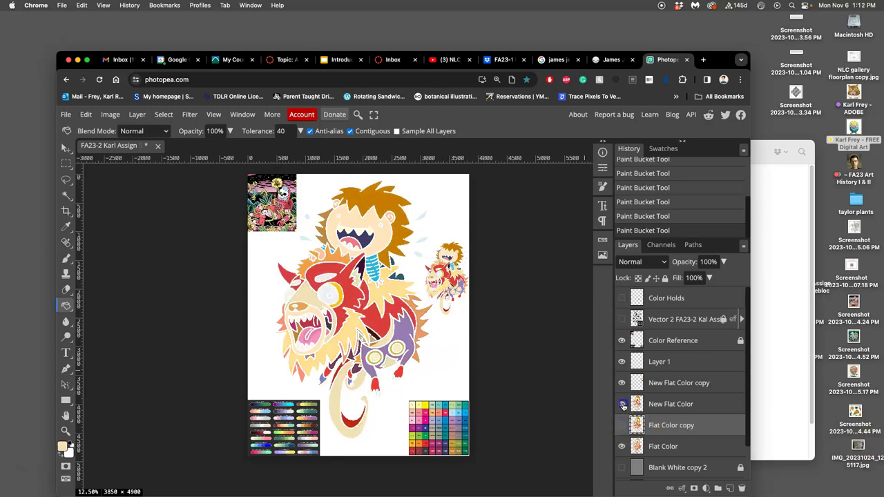
click(622, 319)
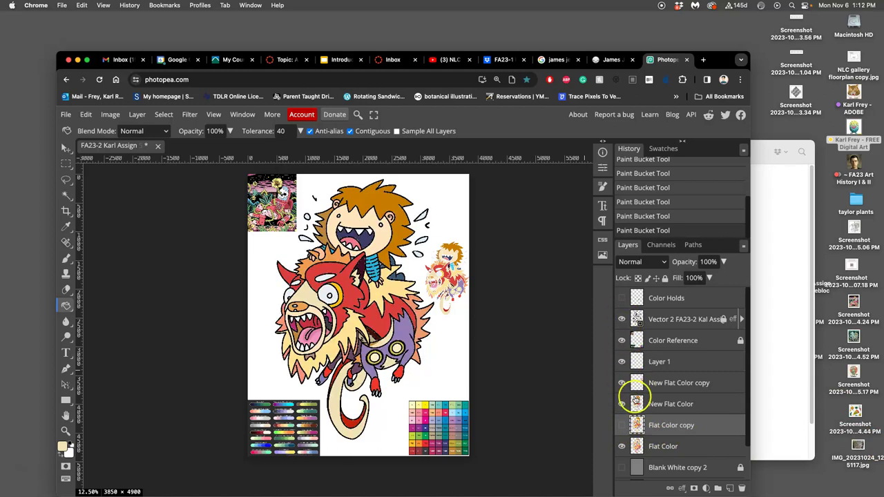
click(621, 383)
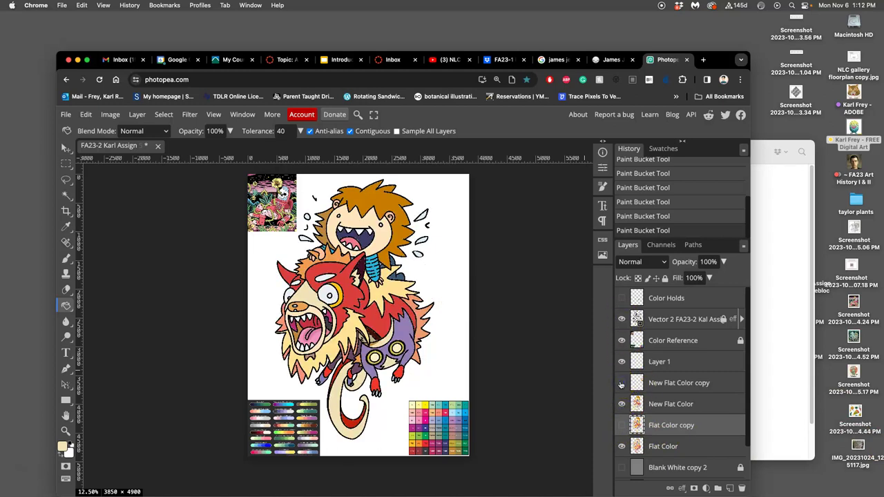
click(656, 384)
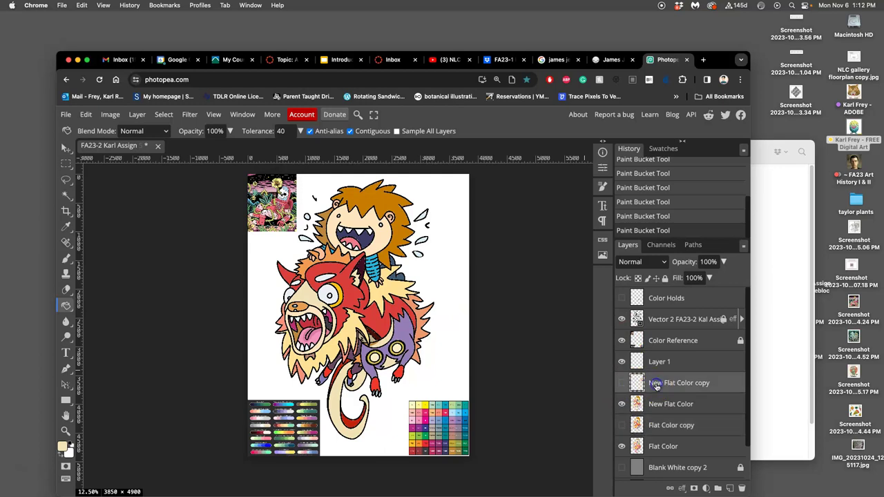
click(621, 384)
click(621, 384)
click(662, 385)
key(Delete)
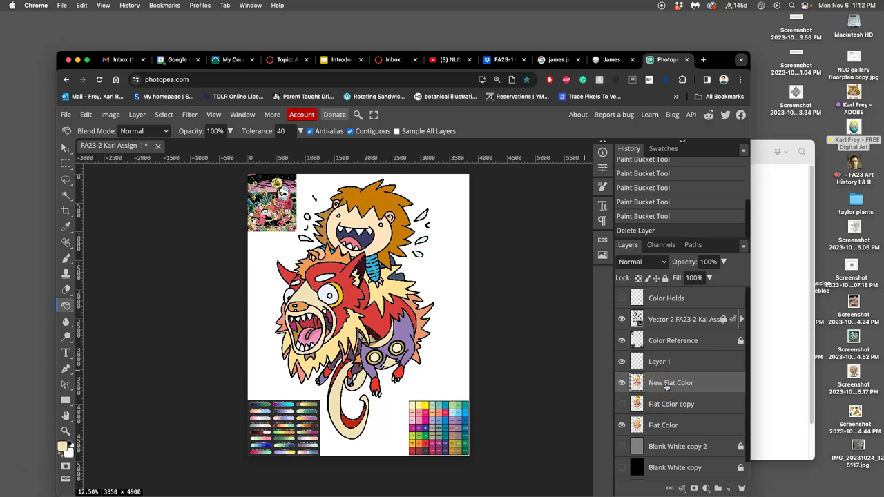
drag(670, 384, 742, 487)
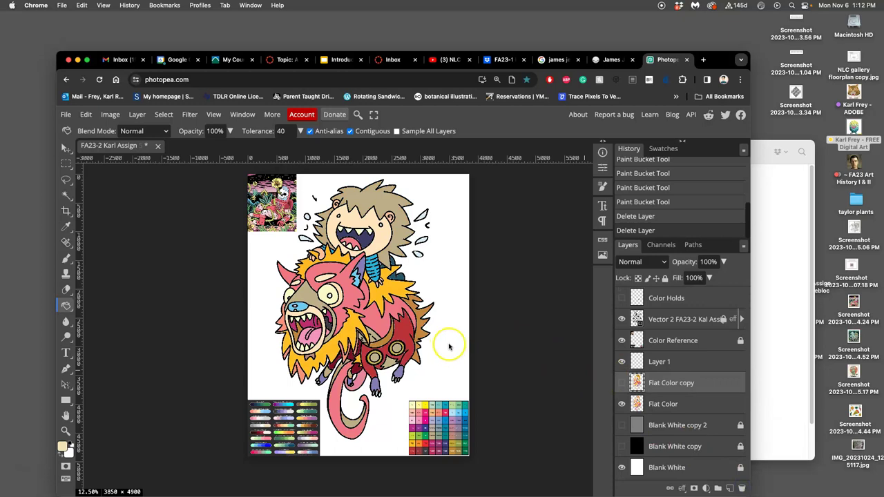
- Hide Color Reference, show the grey background, and flick Flat Color copy on and off against Flat Color
click(622, 340)
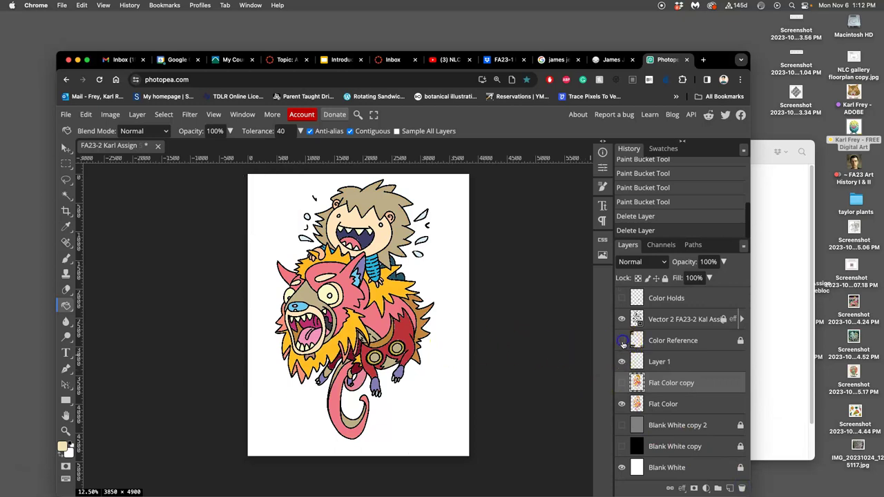
click(621, 425)
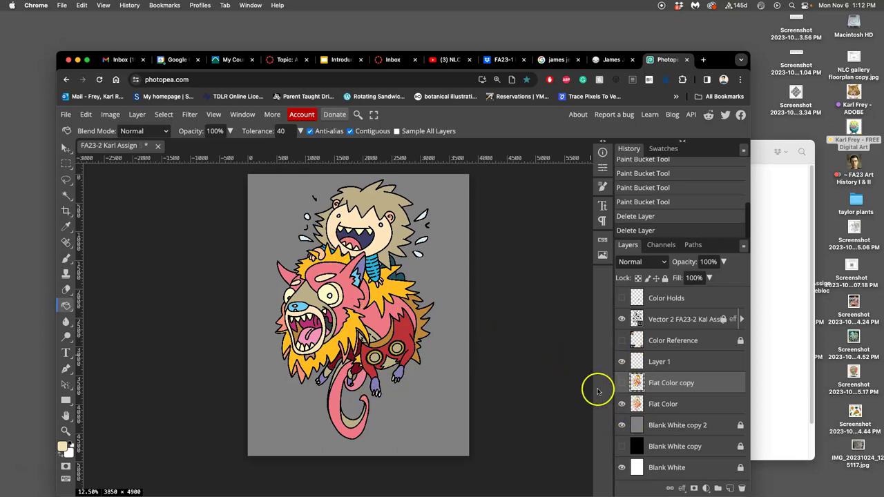
click(622, 384)
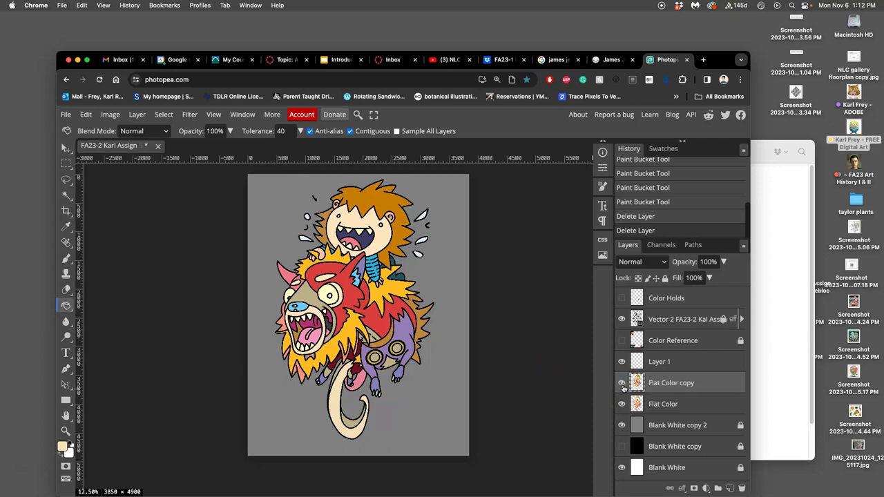
click(623, 406)
click(621, 384)
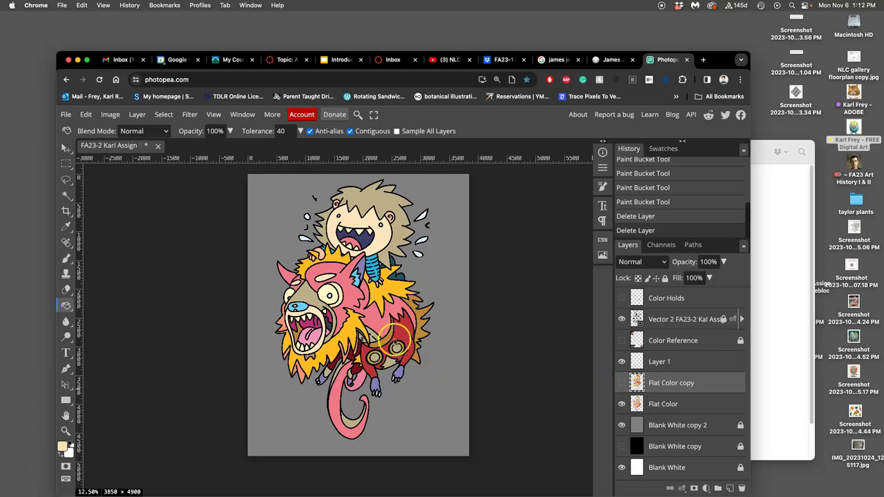
click(621, 401)
click(622, 384)
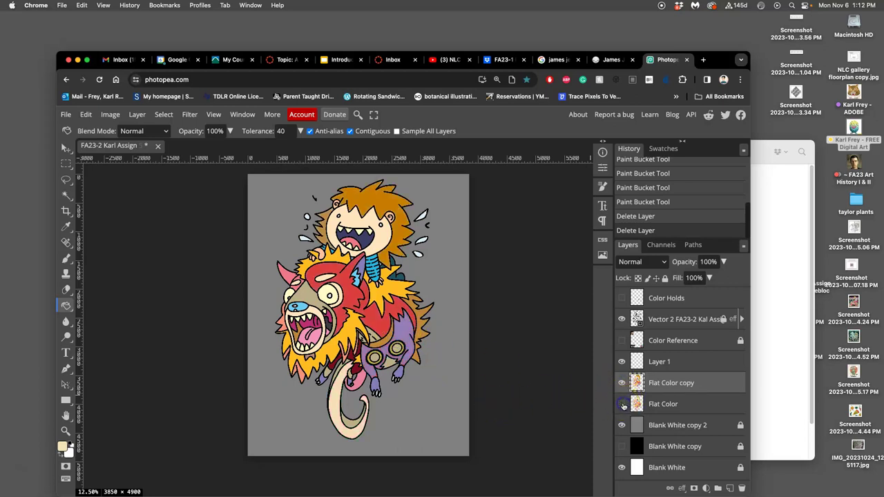
click(622, 387)
click(622, 387)
click(622, 385)
click(621, 385)
- Fill the lion's inner ear with a lighter red chosen in the Color Picker
alt+click(339, 280)
click(293, 278)
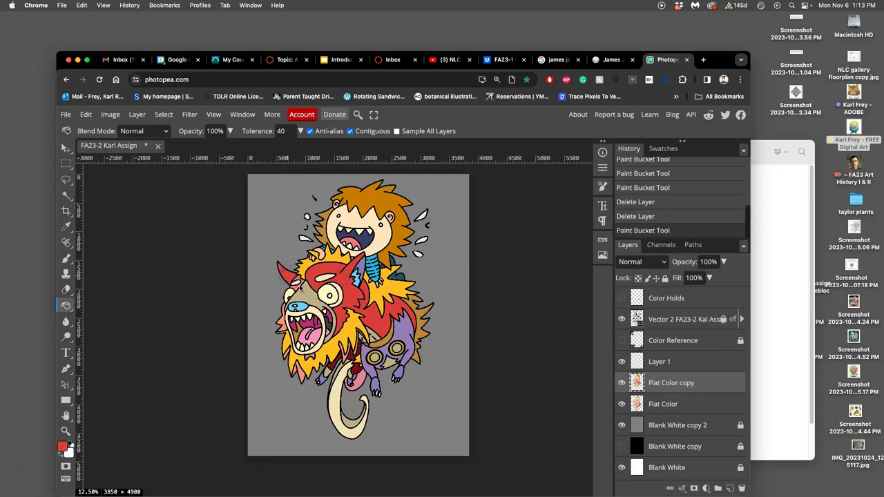
alt+click(351, 358)
click(297, 287)
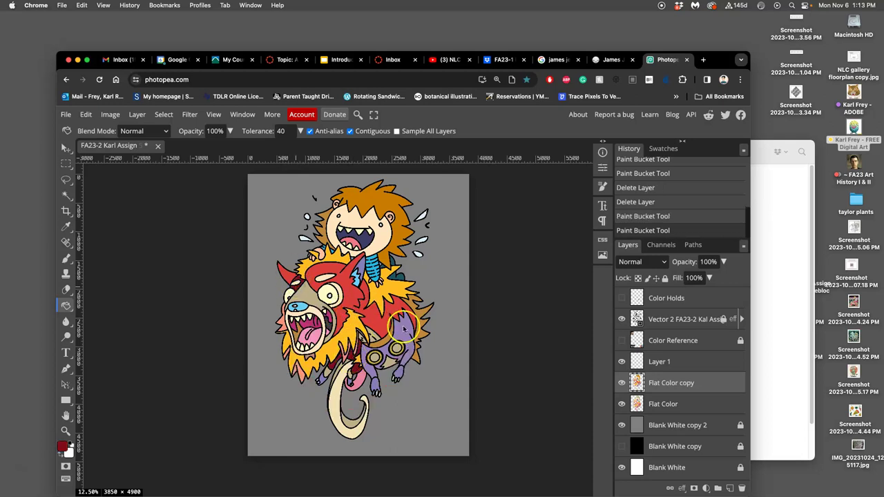
click(62, 446)
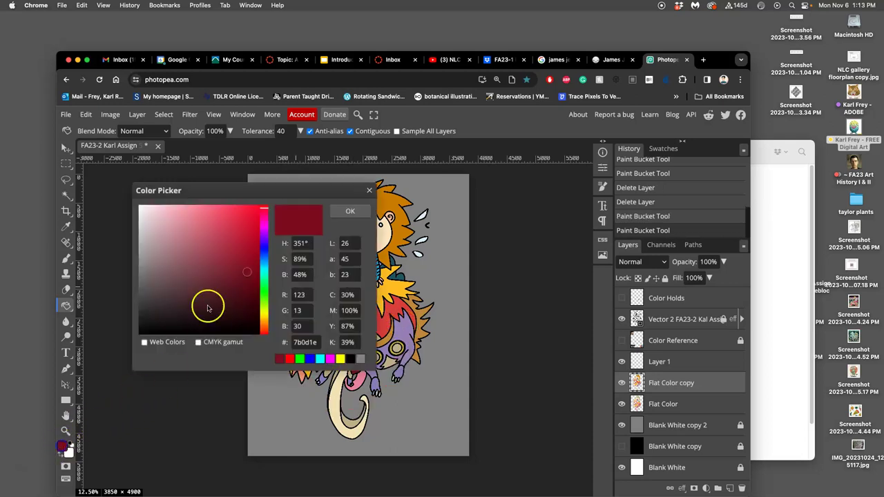
click(232, 254)
click(350, 210)
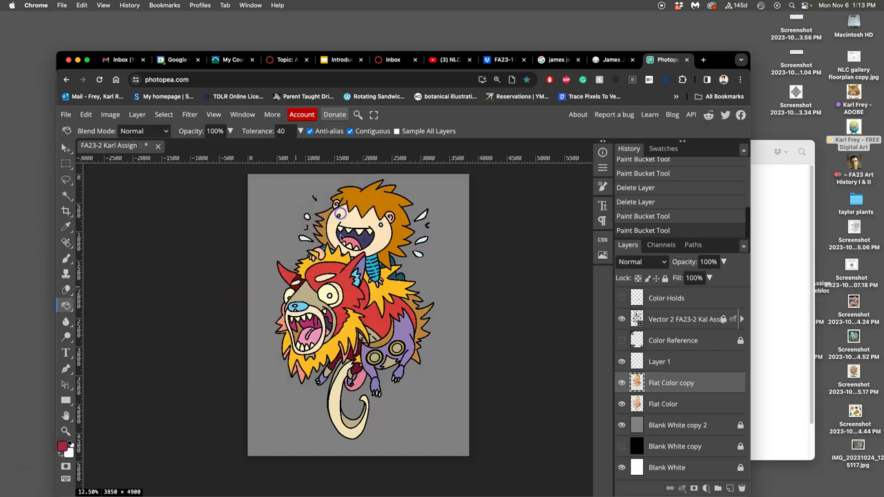
click(298, 293)
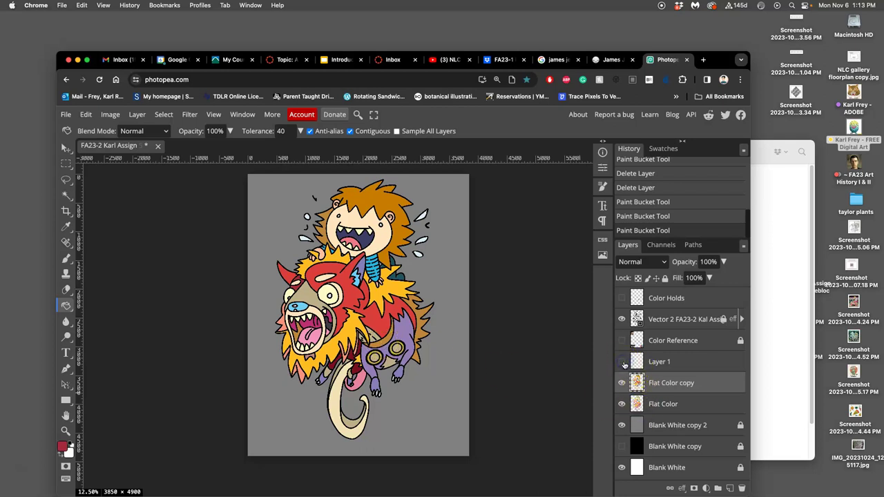
- Compare Flat Color copy and the line art on and off, then fill one beast area purple
click(621, 383)
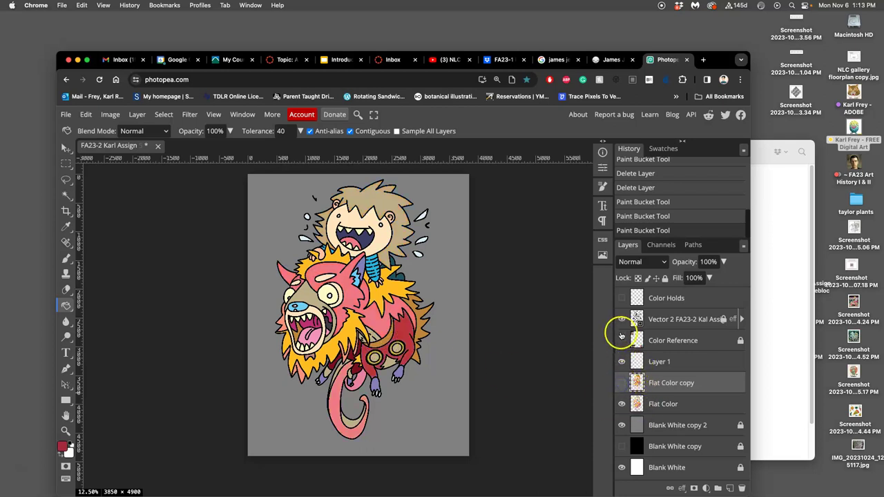
click(621, 382)
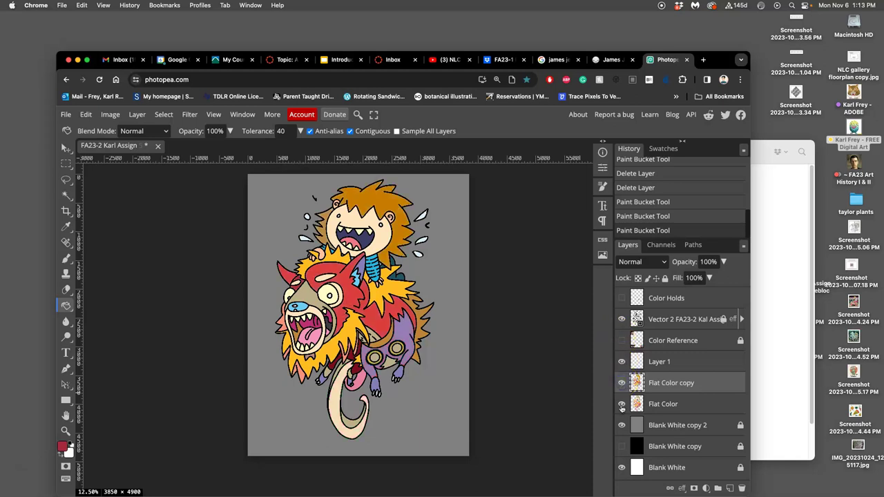
click(622, 320)
click(622, 319)
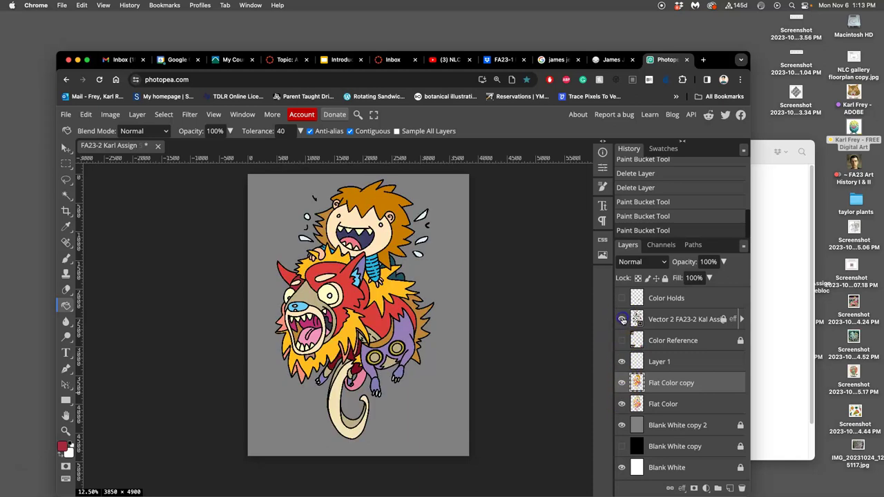
click(353, 359)
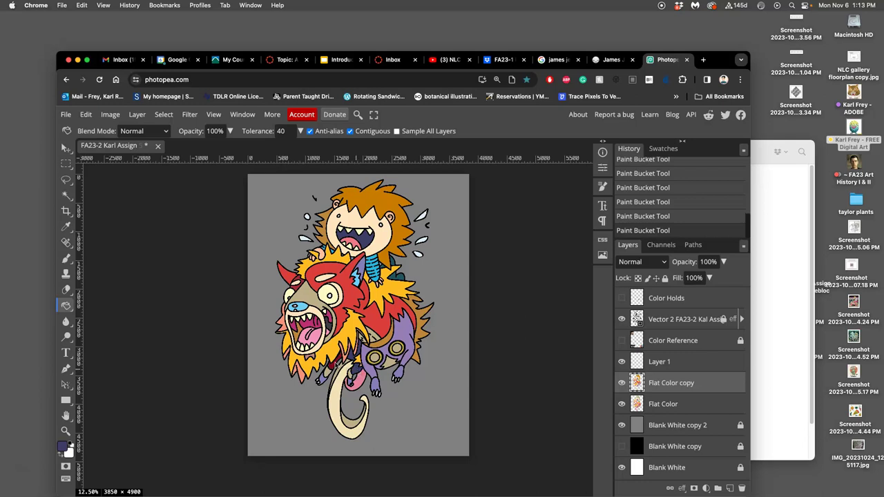
- Fill the mane around the mouth with the tail's cream and the beast's back fur yellow
scroll(450, 330, right, 2)
scroll(424, 332, up, 1)
scroll(426, 334, up, 3)
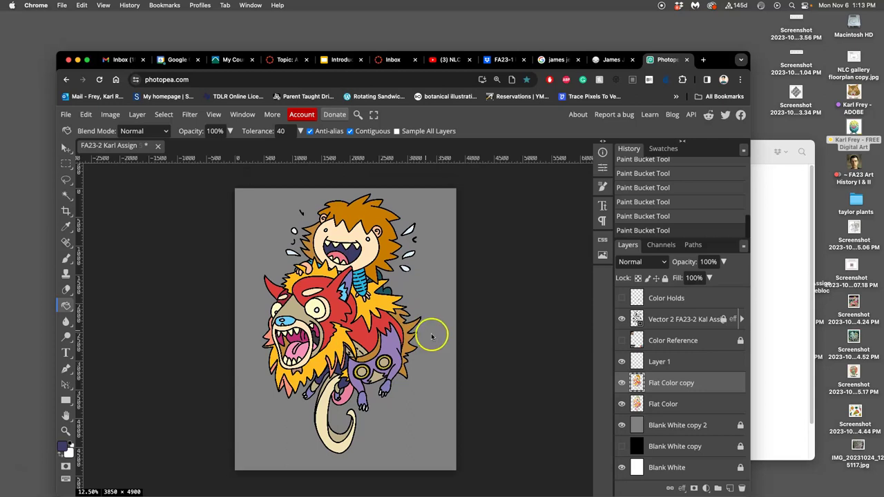
alt+click(319, 411)
click(369, 317)
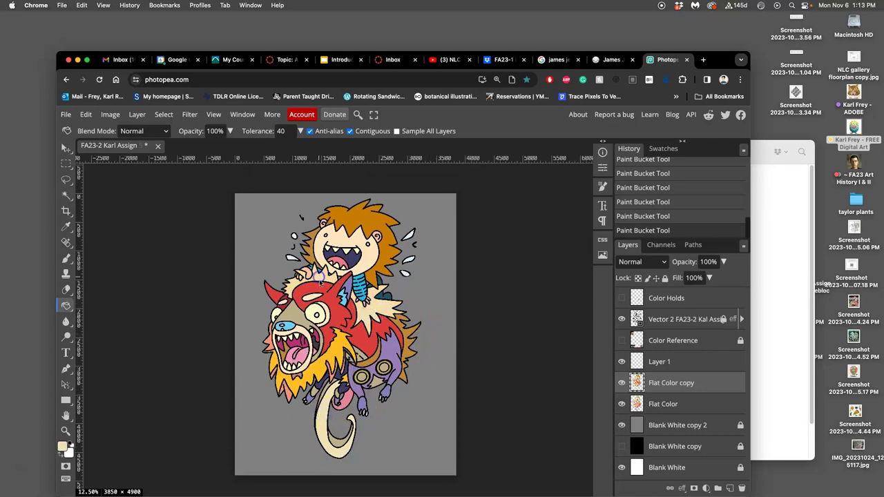
click(333, 350)
click(335, 354)
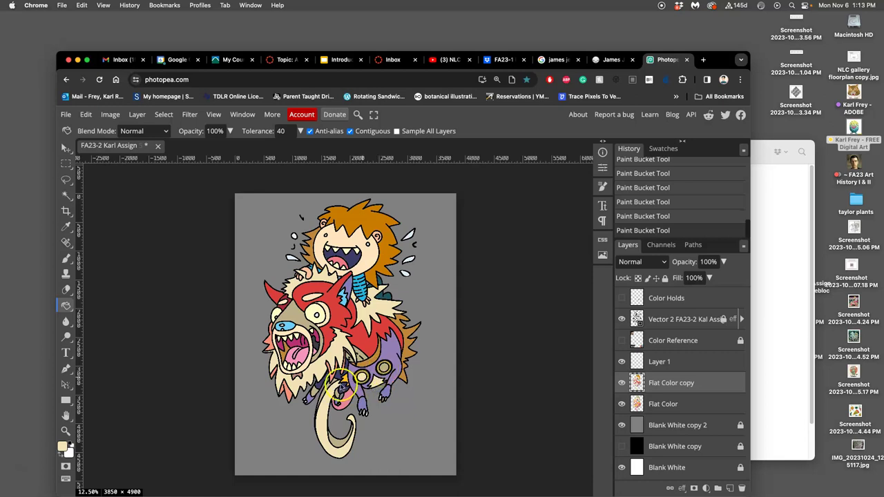
click(330, 396)
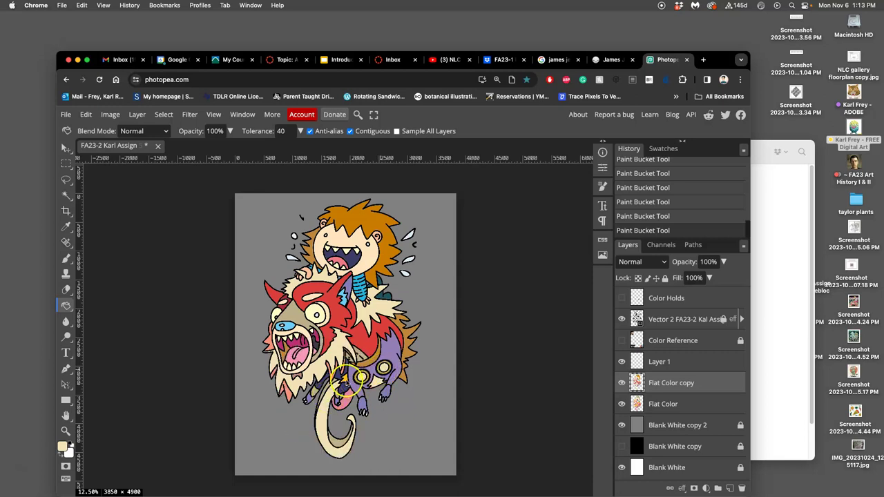
click(405, 337)
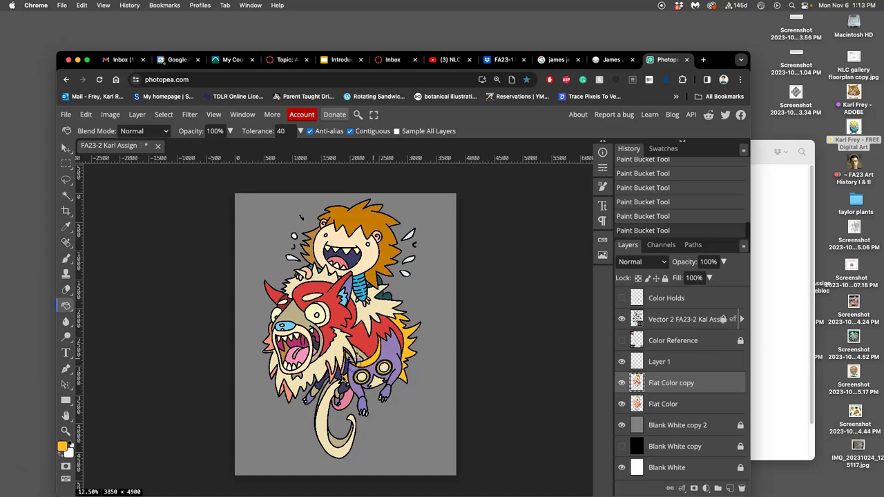
click(345, 379)
- Undo the yellow background fill and fill a small gap beside the mane orange
key(super+z)
scroll(373, 379, up, 5)
scroll(404, 378, down, 2)
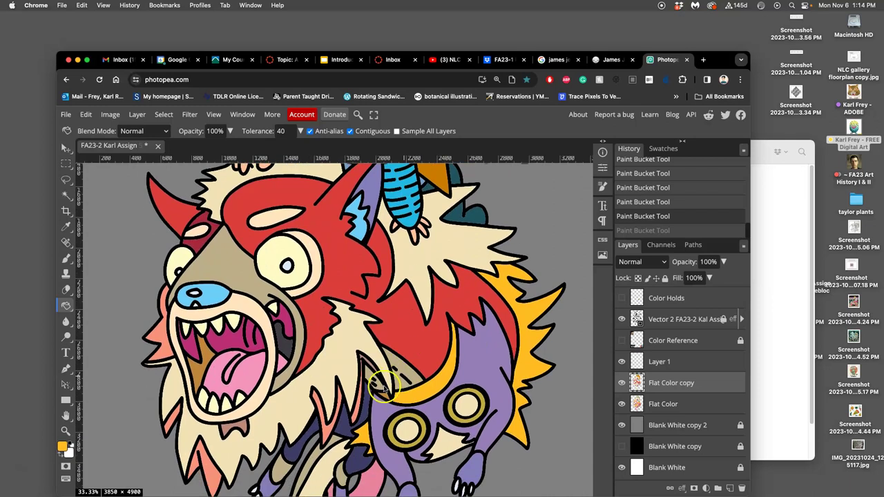
click(384, 397)
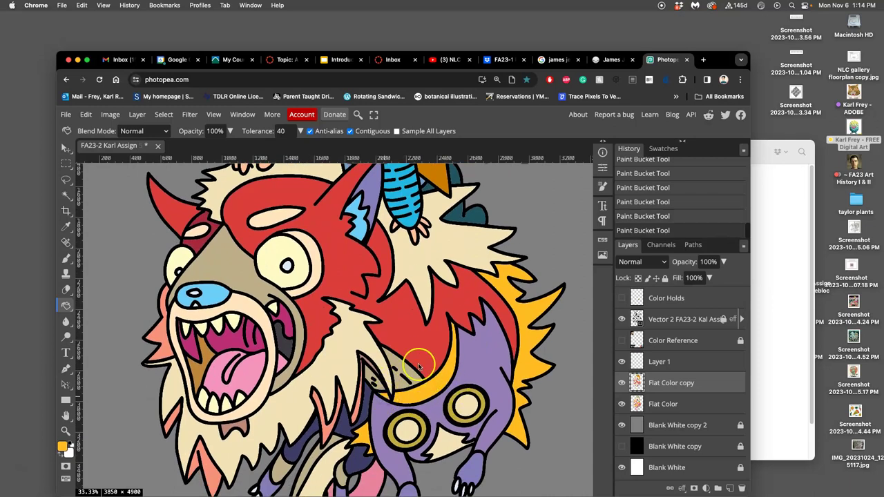
scroll(415, 366, left, 2)
scroll(401, 365, left, 1)
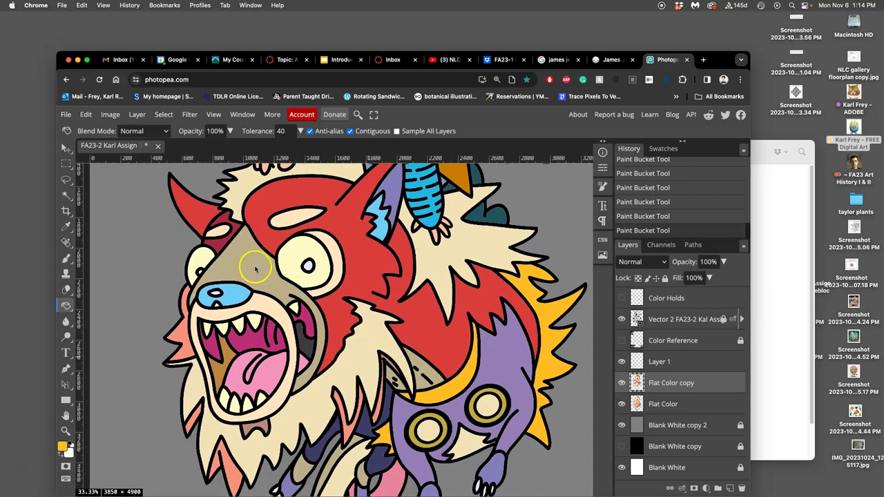
- Try a cream fill on the face, undo it, zoom out, and compare Flat Color copy on and off
alt+click(340, 269)
click(348, 281)
scroll(347, 282, up, 3)
key(super+z)
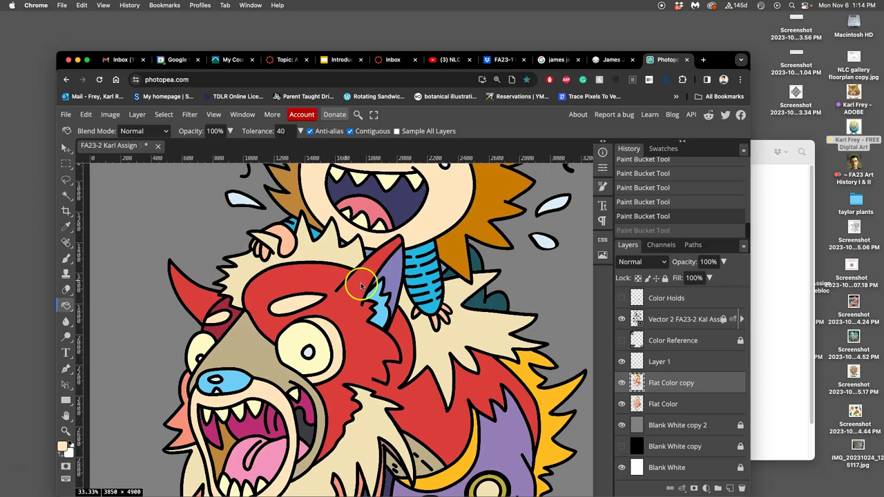
scroll(352, 284, up, 1)
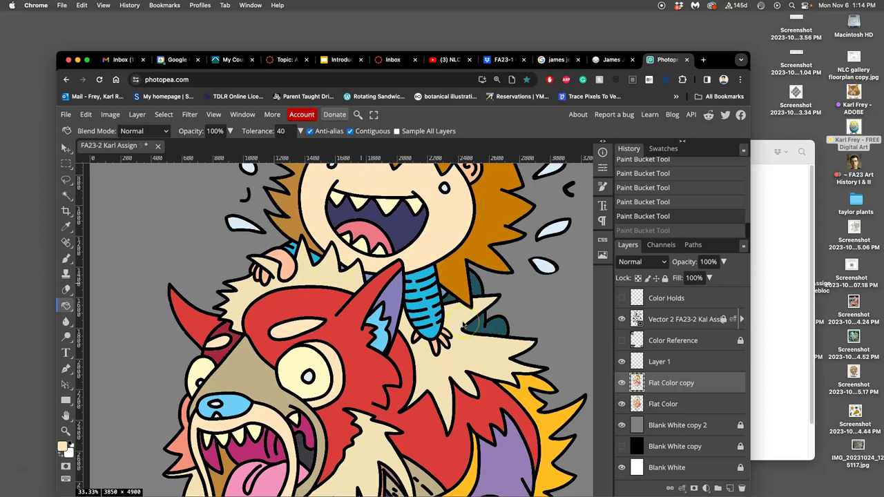
key(super+minus)
click(620, 383)
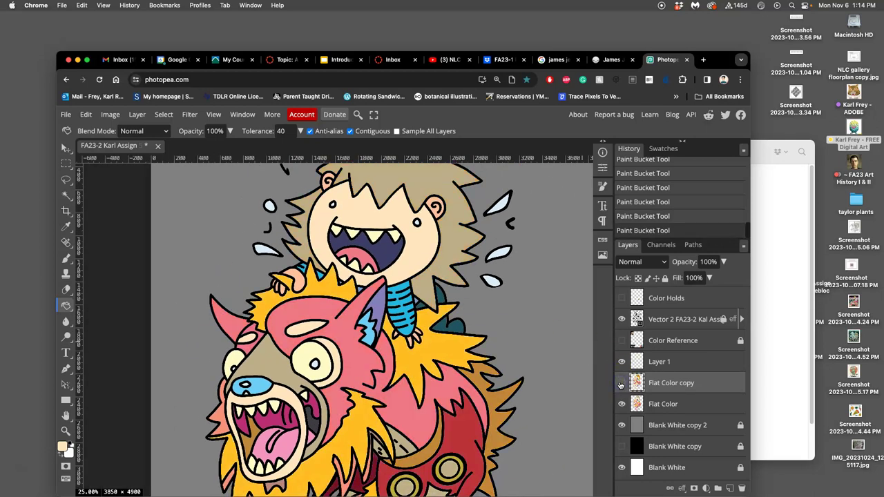
click(621, 383)
click(621, 382)
click(621, 382)
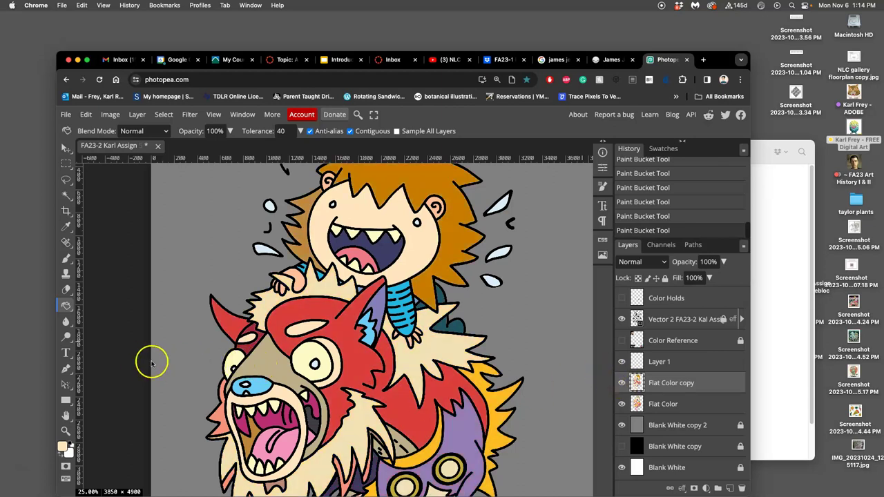
- Fill the wolf's face around the eyes with a lighter tan chosen in the Color Picker
click(66, 445)
click(166, 233)
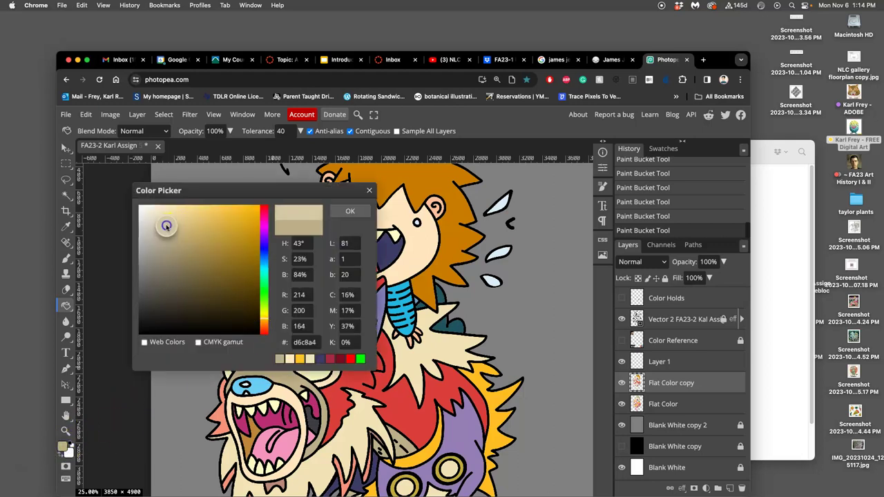
click(337, 209)
click(284, 368)
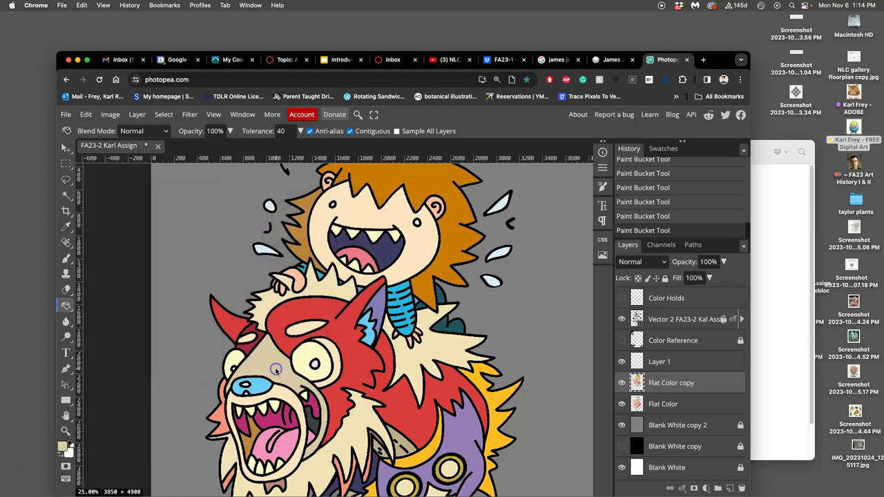
scroll(405, 379, left, 2)
scroll(397, 377, down, 2)
scroll(392, 376, down, 2)
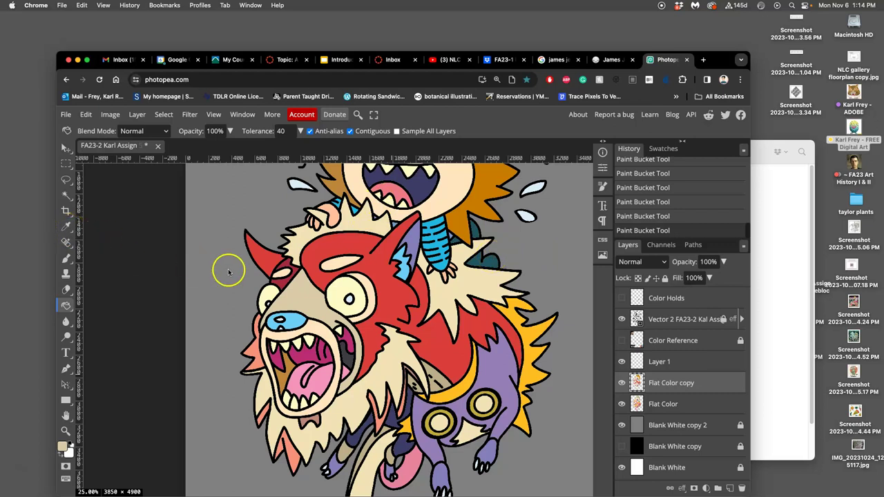
- Fill the wolf's red cheek fur and the fur below its mouth with beige
click(257, 275)
click(376, 342)
scroll(378, 346, down, 1)
scroll(378, 345, down, 2)
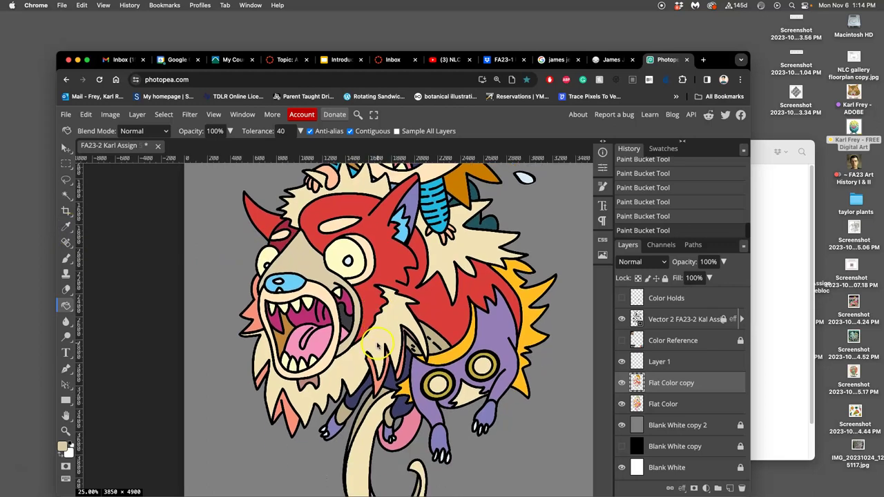
scroll(377, 346, right, 2)
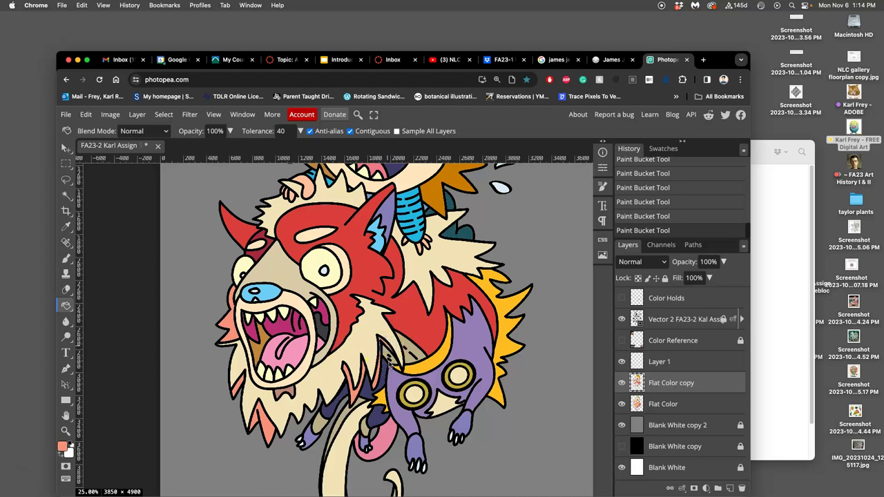
- Check the flatting example in the Google Slides lesson, then return to the artwork in Photopea
scroll(389, 366, up, 5)
scroll(388, 365, up, 2)
scroll(388, 366, up, 10)
scroll(388, 365, up, 5)
scroll(388, 366, right, 4)
scroll(388, 366, down, 15)
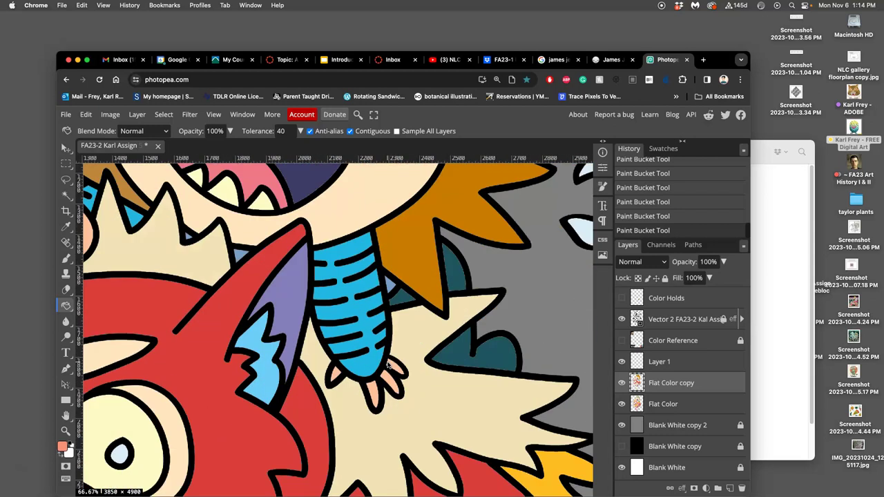
scroll(388, 365, down, 10)
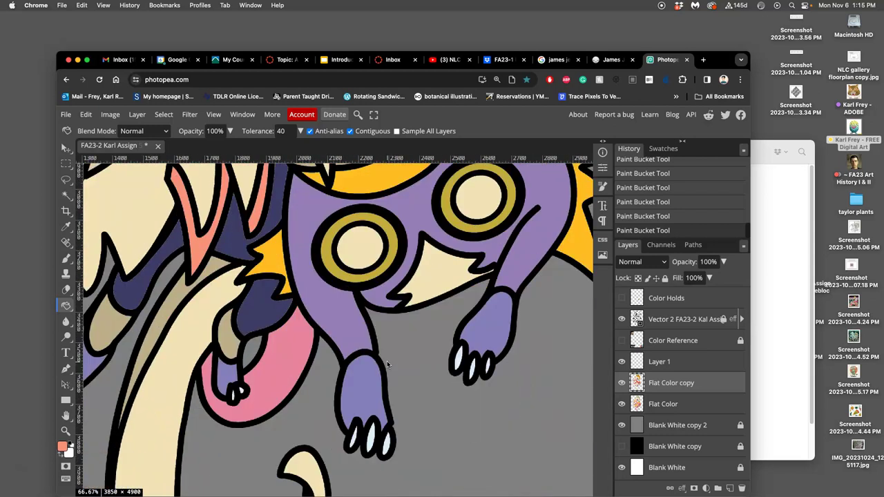
scroll(388, 365, down, 6)
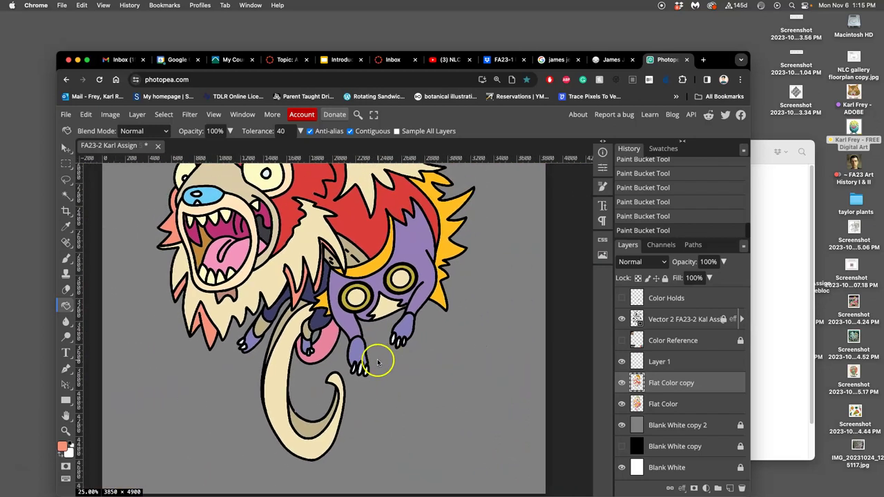
scroll(379, 364, up, 5)
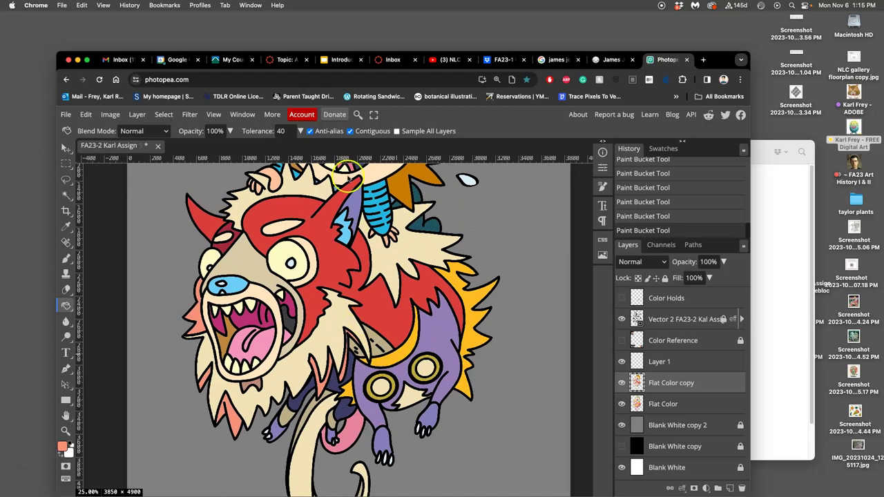
click(342, 61)
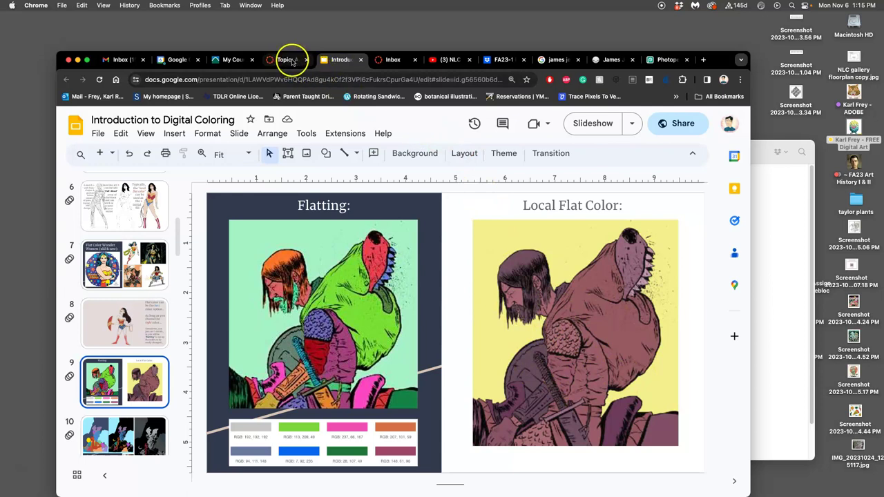
click(661, 61)
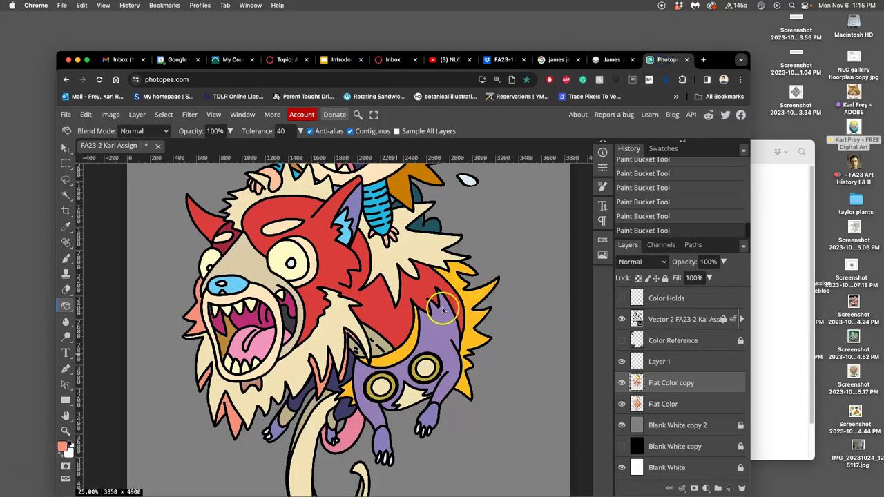
- Sample the tan colour from the artwork with an Alt-click
scroll(368, 316, down, 5)
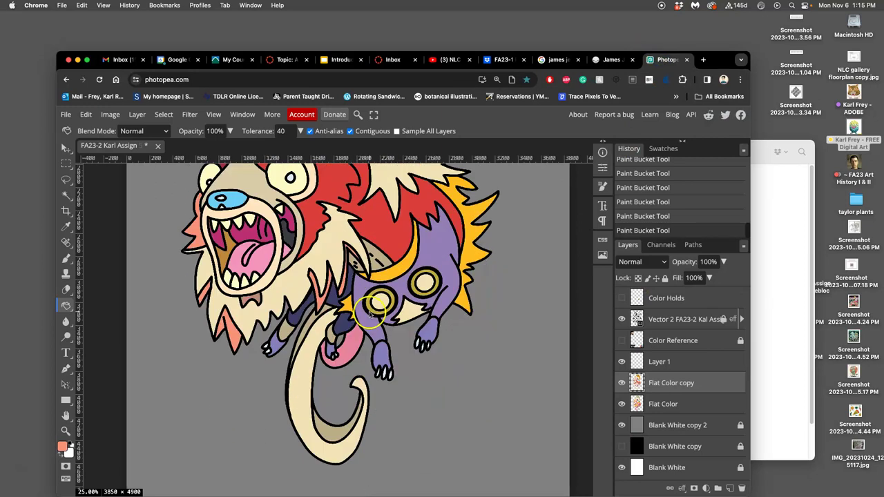
scroll(367, 301, up, 2)
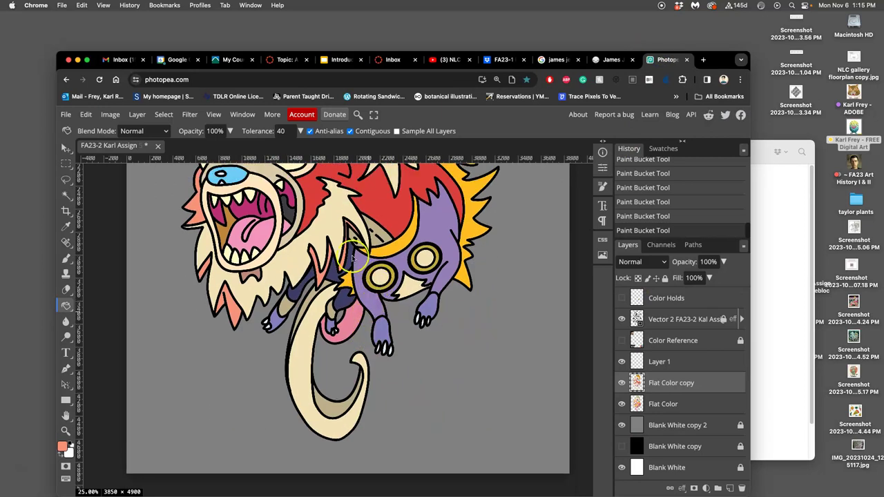
alt+click(311, 300)
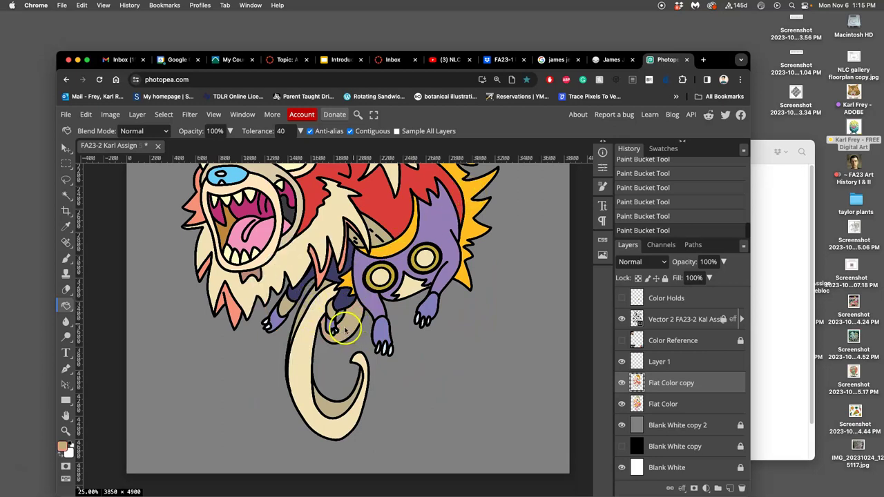
- Try a light blue fill on the monster's inner ear, then undo it
scroll(353, 328, up, 3)
scroll(359, 326, down, 2)
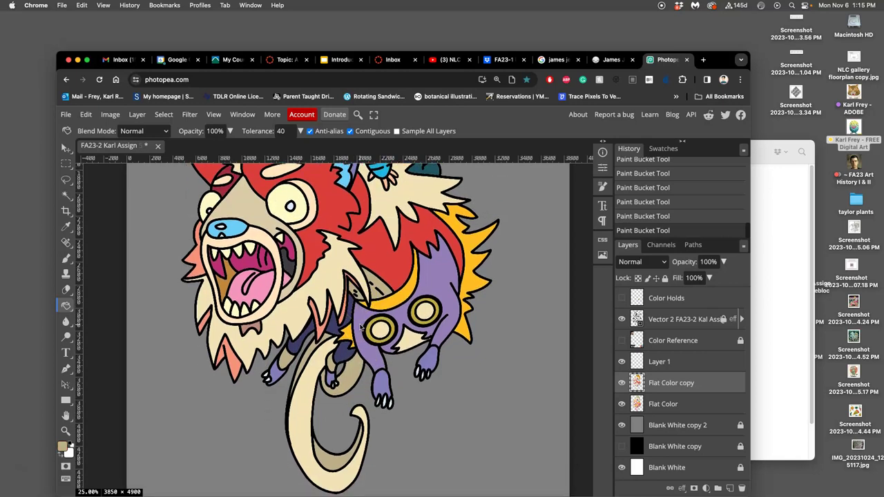
scroll(415, 318, up, 2)
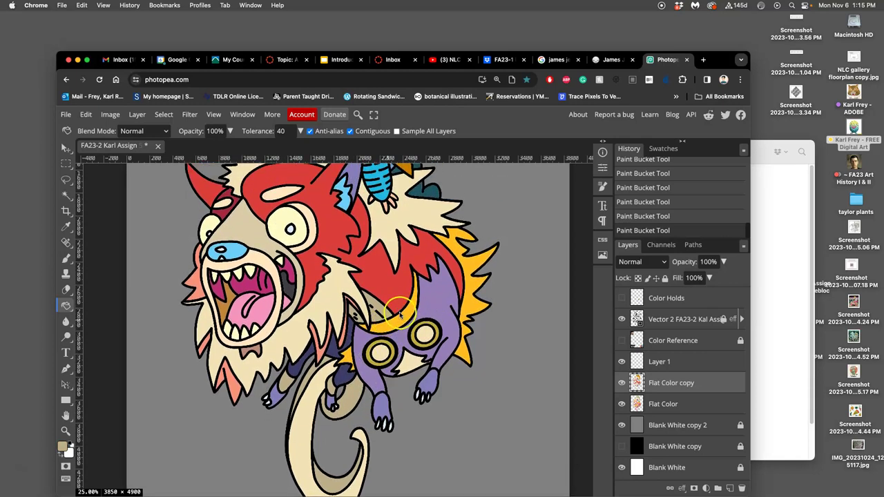
scroll(387, 315, up, 2)
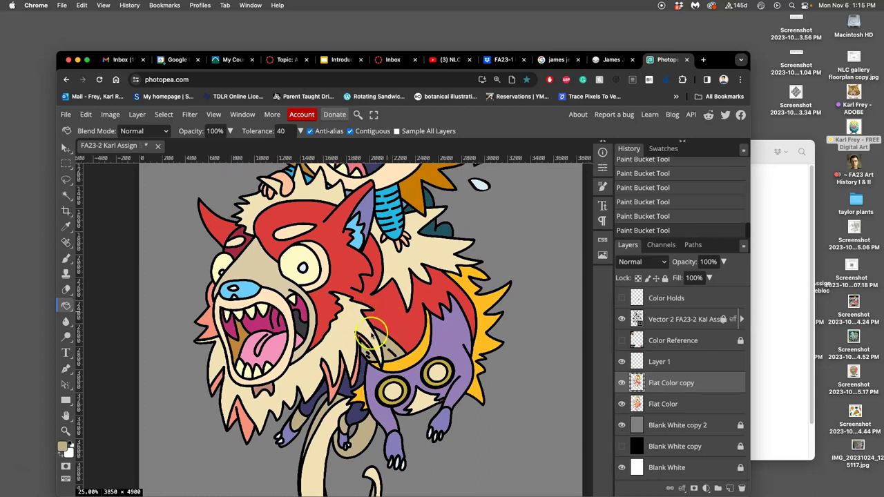
scroll(349, 332, up, 2)
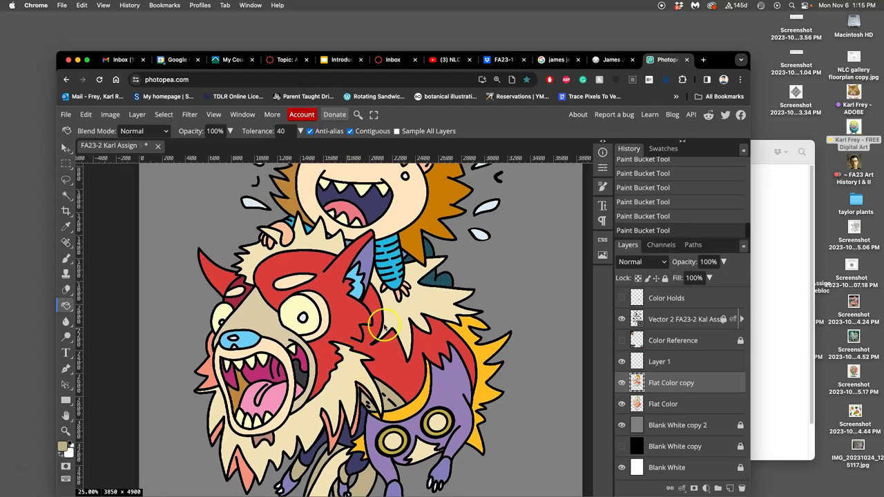
scroll(409, 325, up, 1)
scroll(409, 324, right, 1)
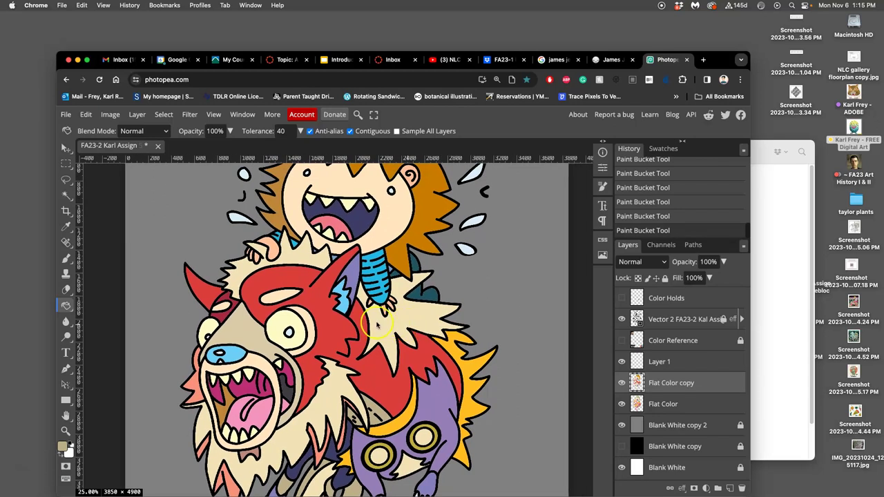
click(353, 288)
key(super+z)
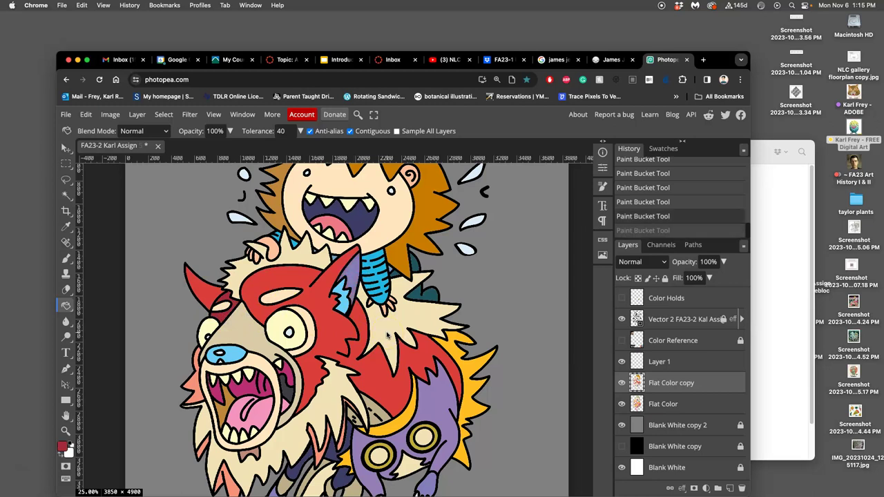
scroll(419, 320, down, 2)
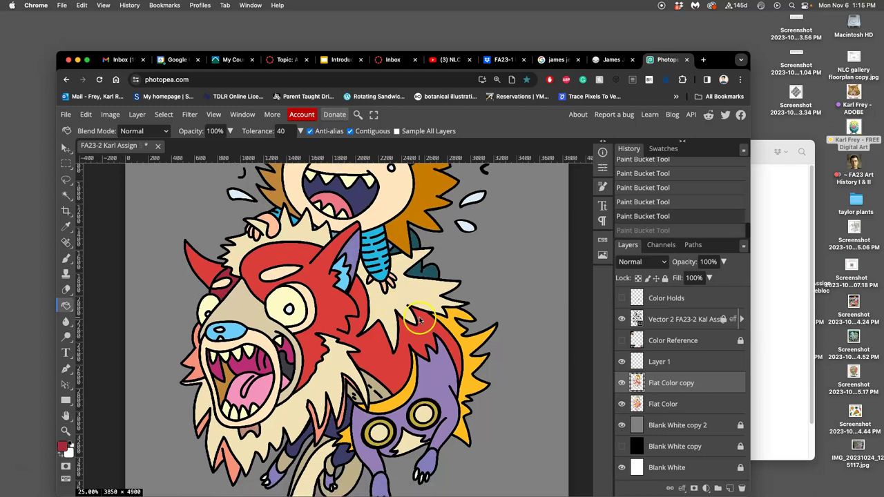
- Fill the monster's ear dark red and its small inner-ear patch yellow
click(355, 254)
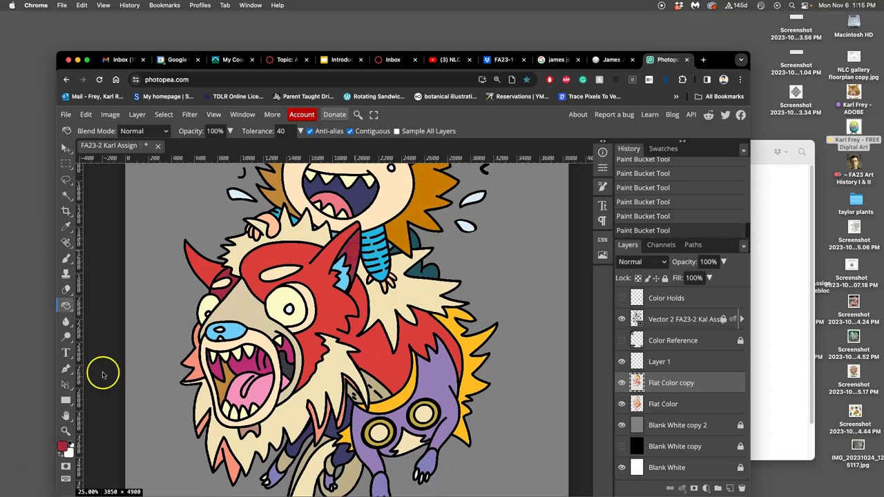
click(60, 447)
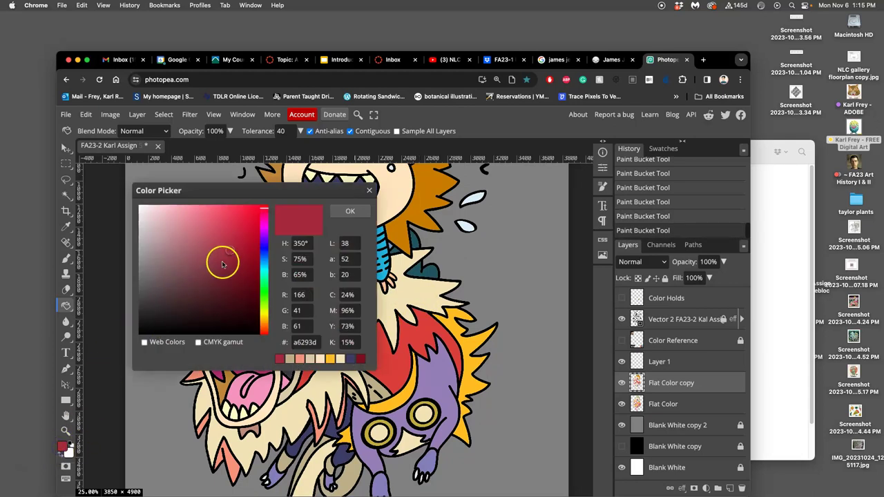
click(348, 212)
click(356, 259)
scroll(383, 335, right, 1)
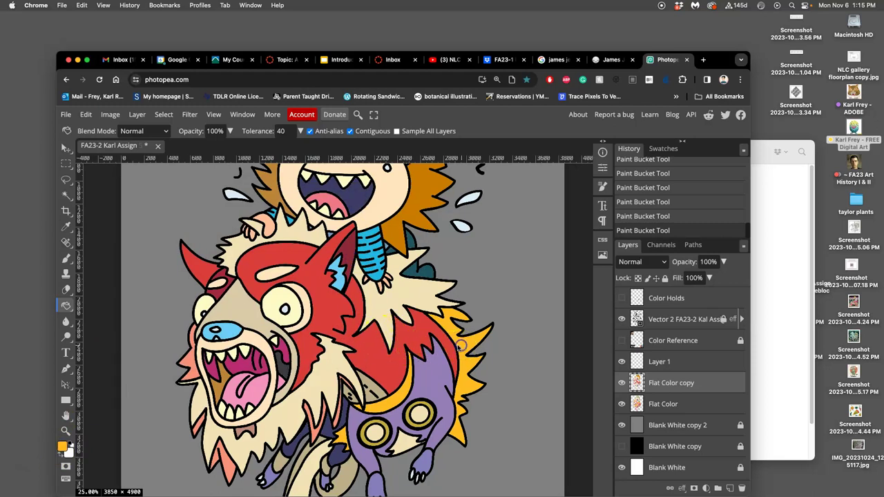
click(337, 272)
scroll(323, 321, left, 5)
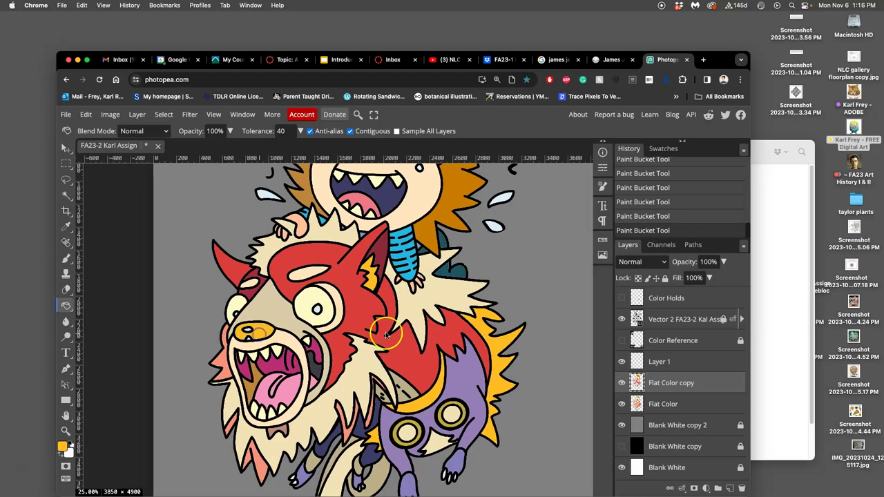
scroll(415, 329, right, 2)
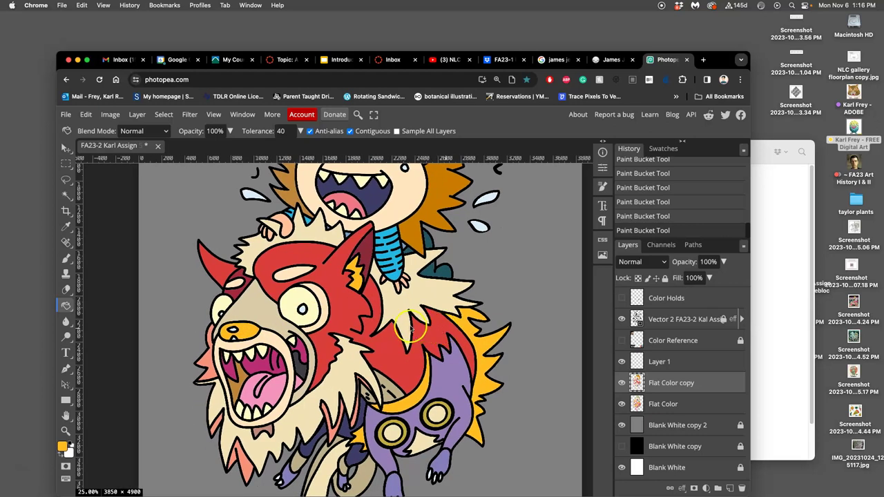
- Sample black from the mouth outline, undo the stray fills, and zoom the canvas to 50%
alt+click(301, 349)
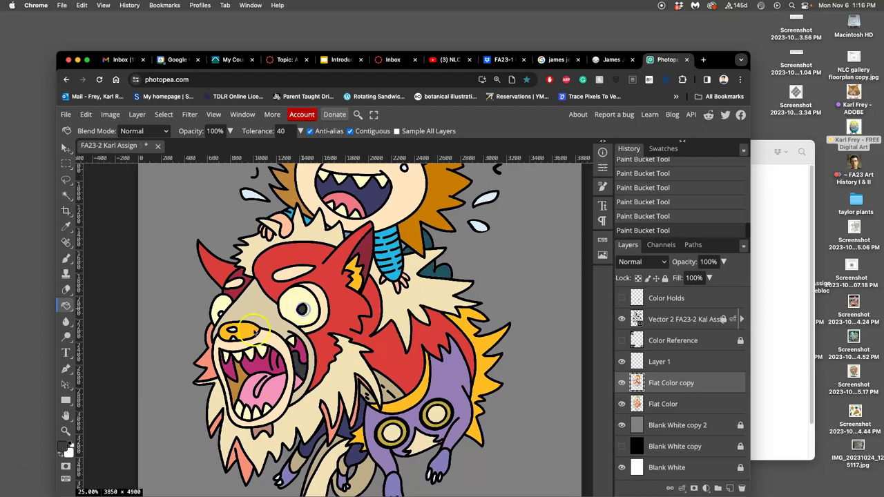
key(super+z)
click(219, 315)
scroll(366, 323, up, 3)
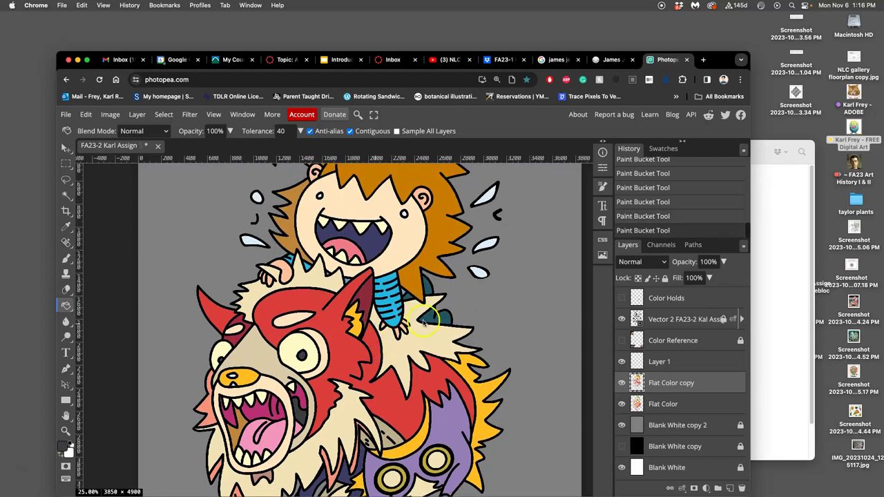
scroll(426, 322, down, 3)
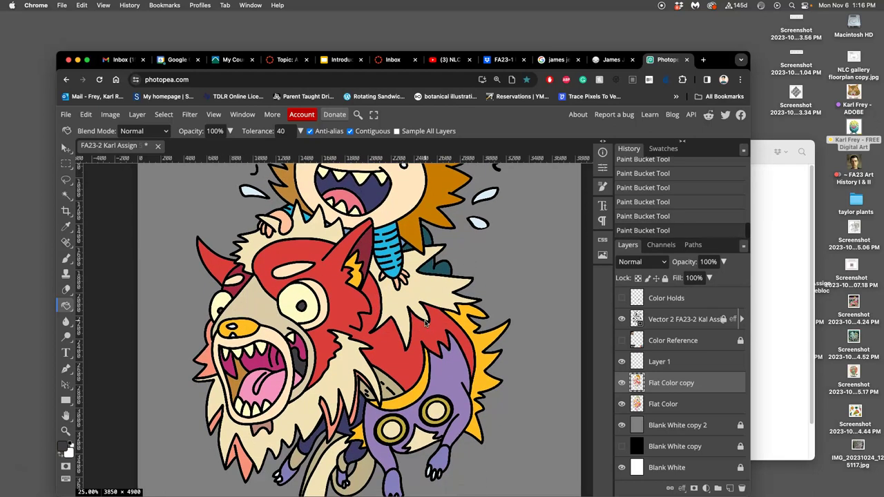
key(super+z)
key(super+z)
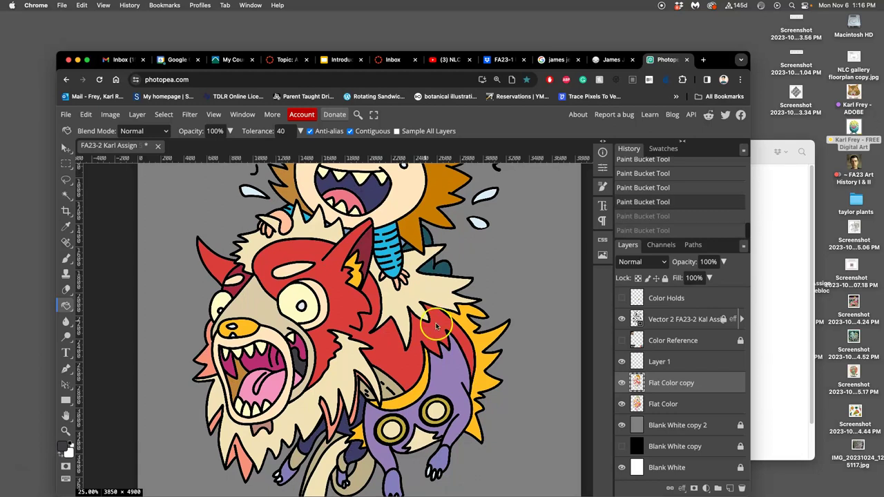
scroll(436, 325, down, 1)
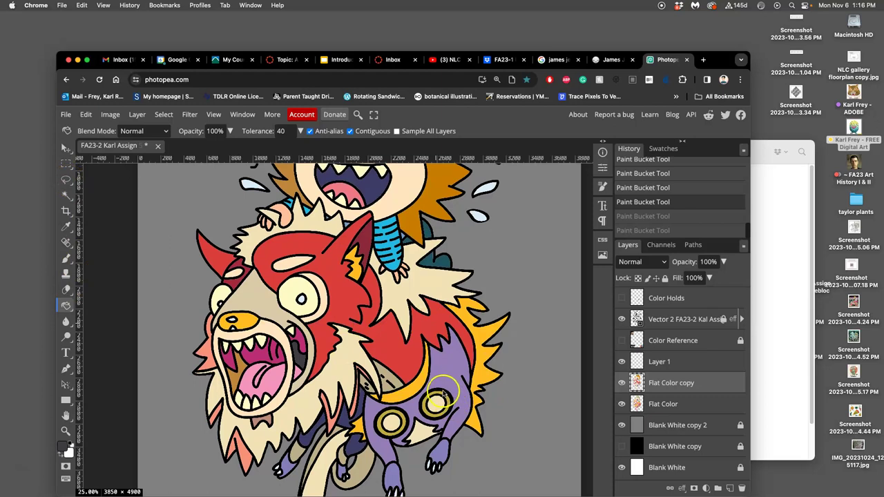
key(super+equal)
scroll(475, 406, down, 5)
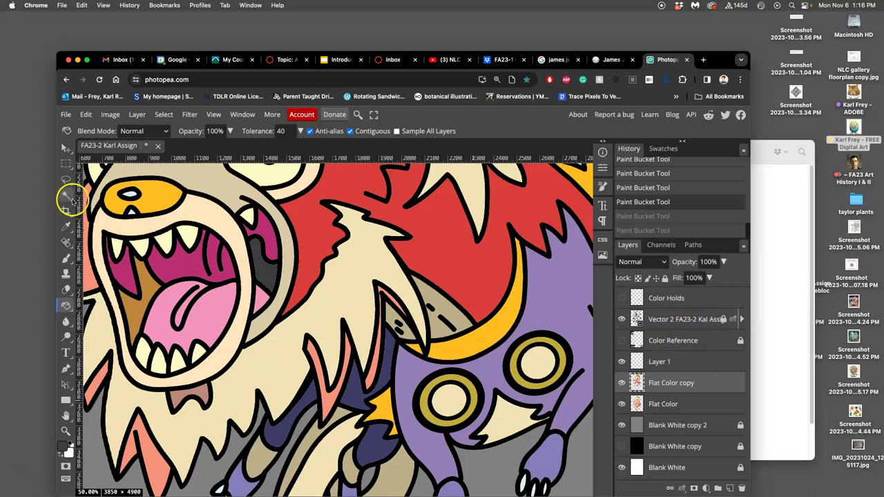
- Duplicate the Vector 2 line-art layer with Cmd+J and rasterize the copy
click(663, 320)
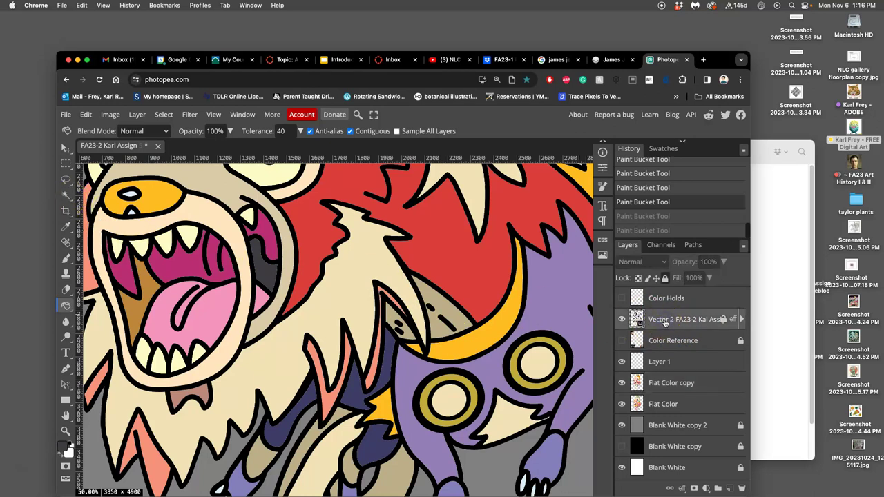
key(super+j)
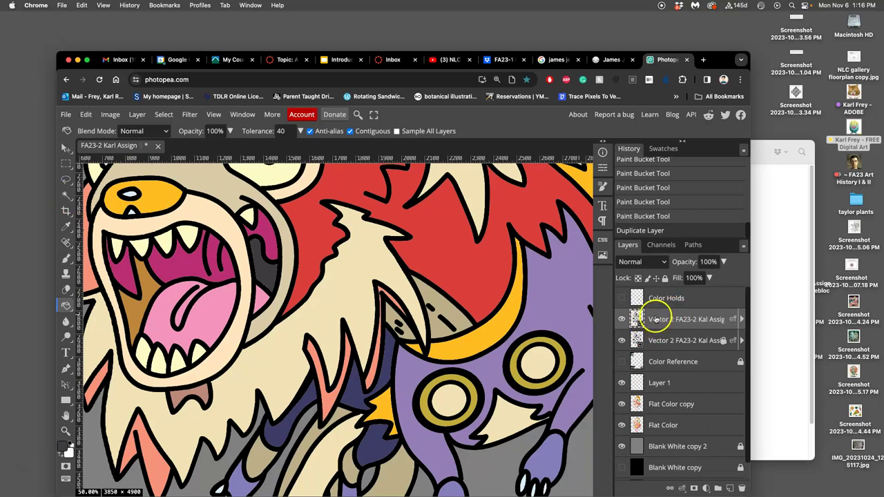
right_click(662, 315)
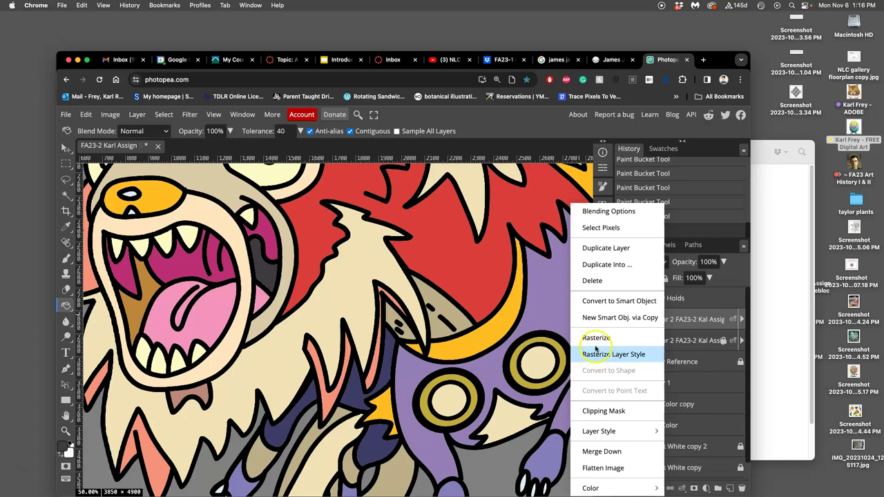
click(596, 337)
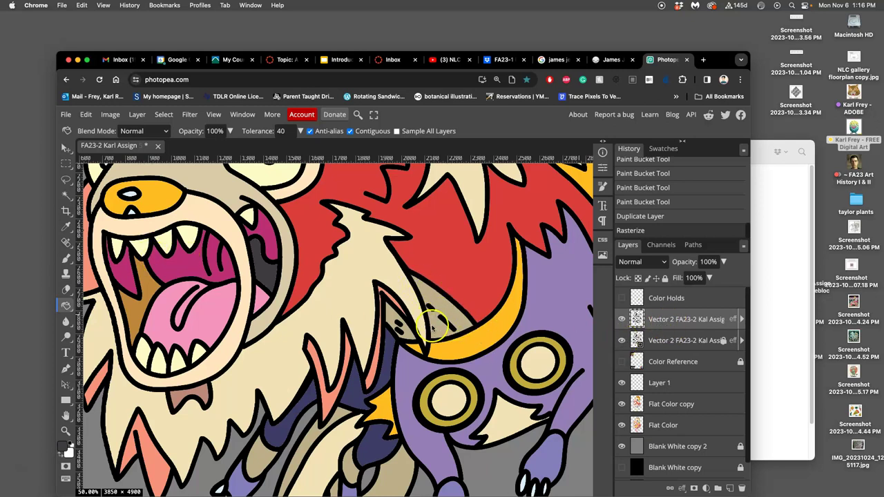
- Brush a dark red (#8b2939, sampled from the ear) stroke across the gap above the crescent
click(66, 257)
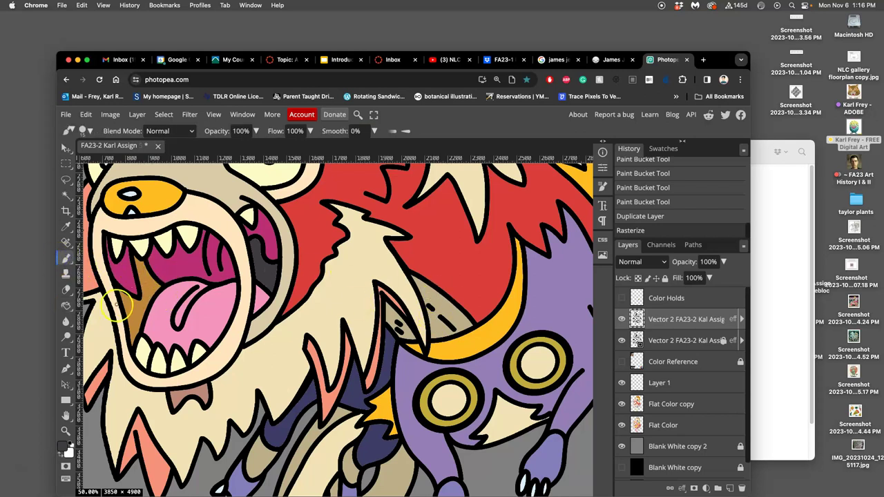
scroll(299, 256, up, 10)
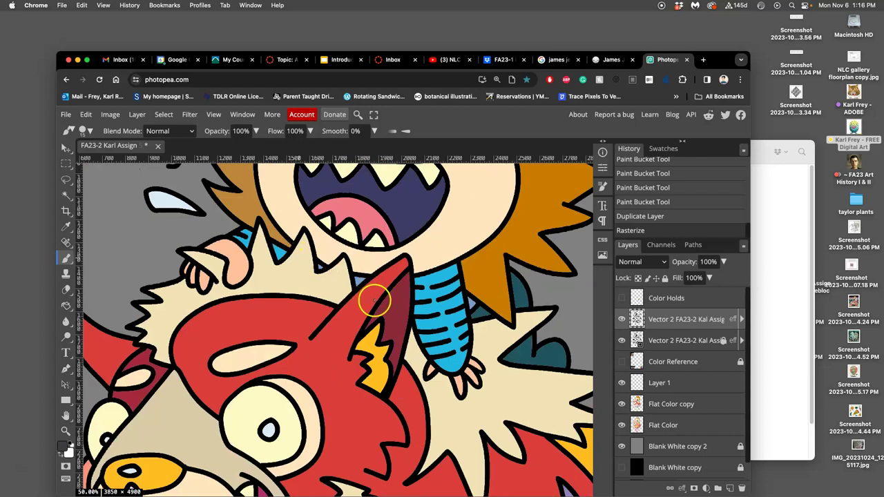
alt+click(401, 312)
scroll(411, 304, down, 10)
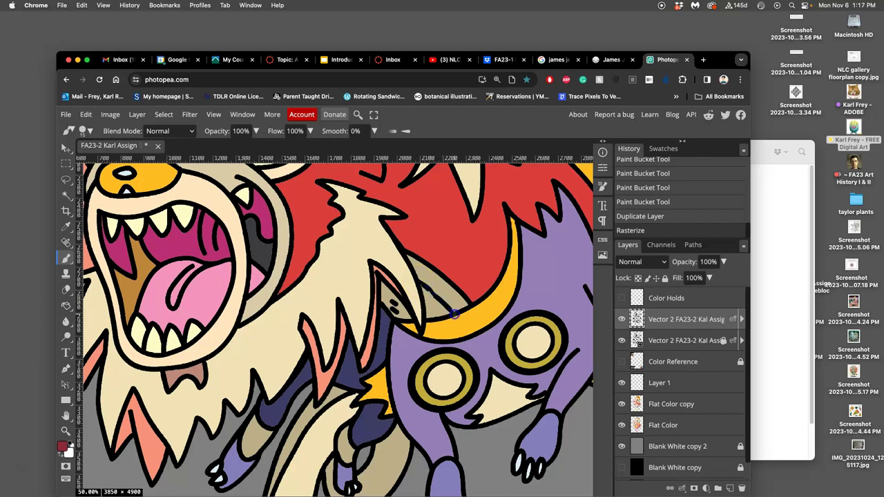
drag(450, 309, 418, 294)
scroll(346, 290, up, 3)
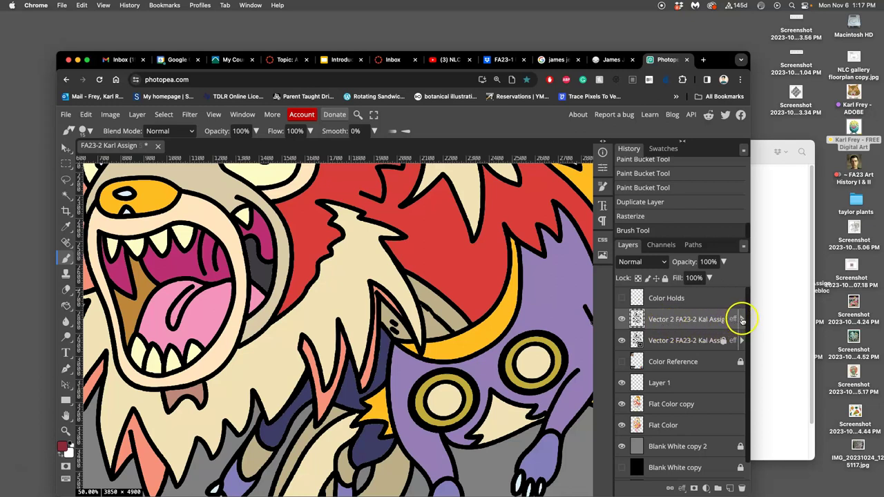
- Turn off the copy layer's colour overlay effects and touch up the stroke to close the gap
click(742, 320)
click(643, 336)
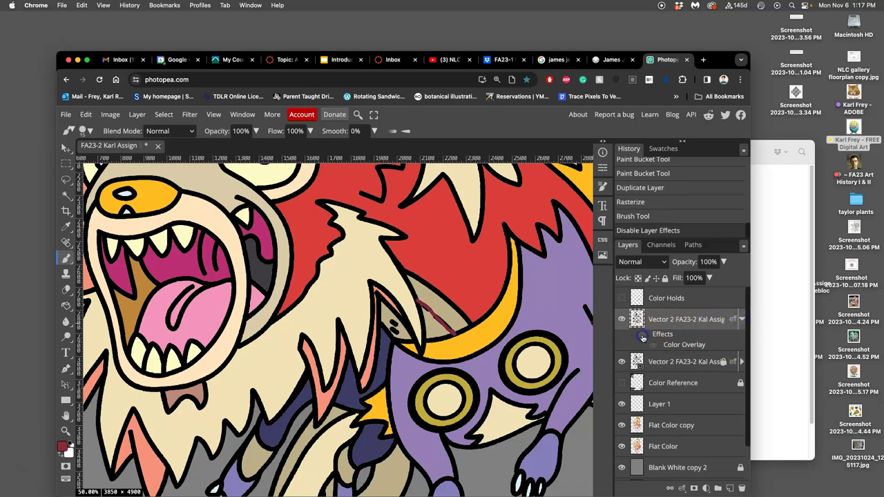
scroll(442, 316, up, 5)
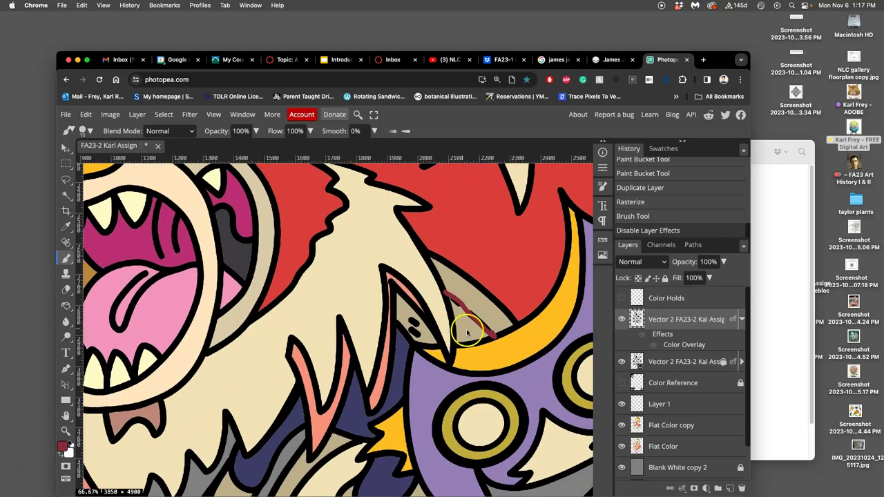
scroll(477, 324, right, 2)
scroll(501, 332, right, 1)
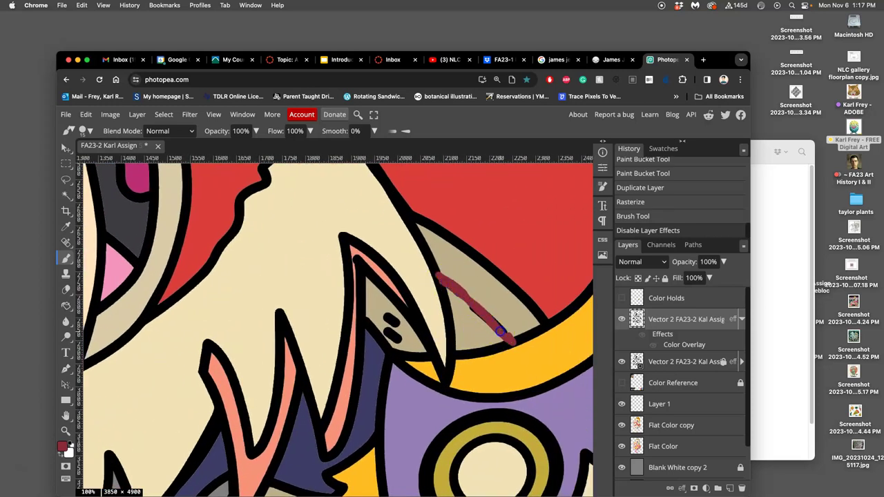
drag(508, 341, 509, 341)
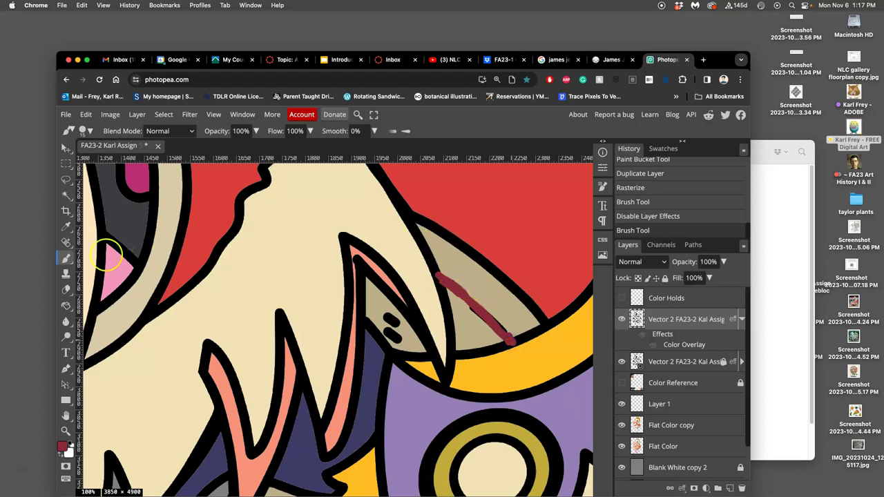
click(65, 304)
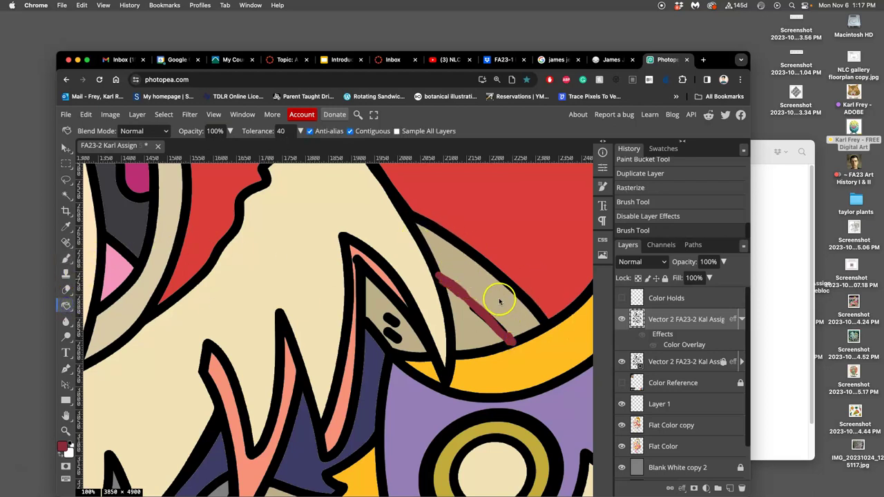